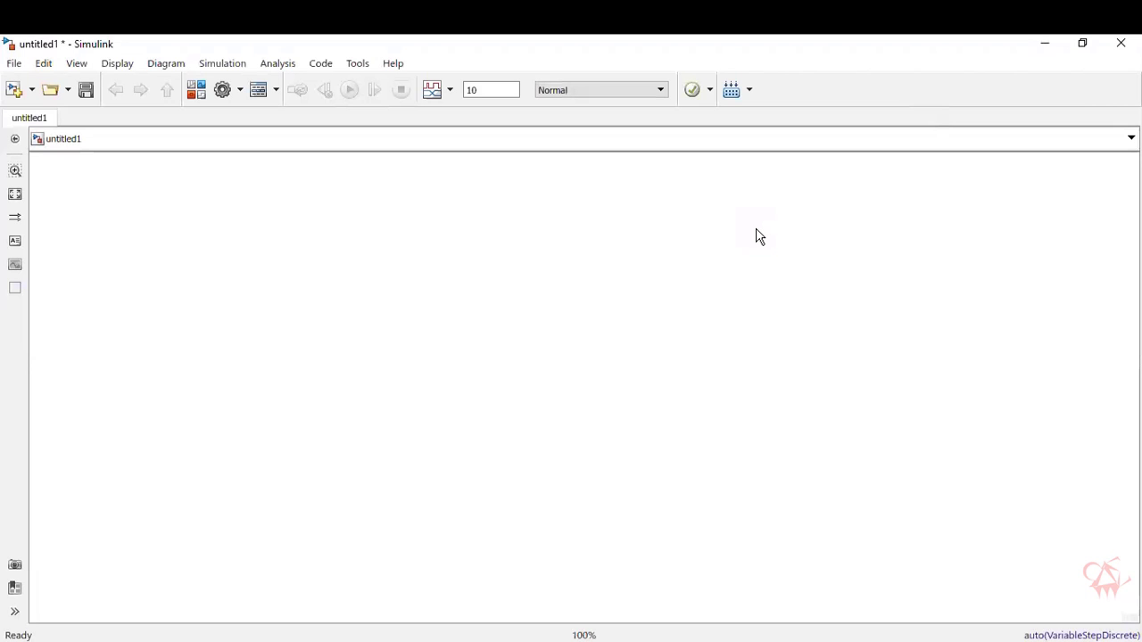
# Search the Library Browser for 'sine' and place a Sine Wave block on the canvas.
pyautogui.doubleClick(756, 237)
pyautogui.click(200, 100)
pyautogui.click(251, 175)
pyautogui.doubleClick(250, 175)
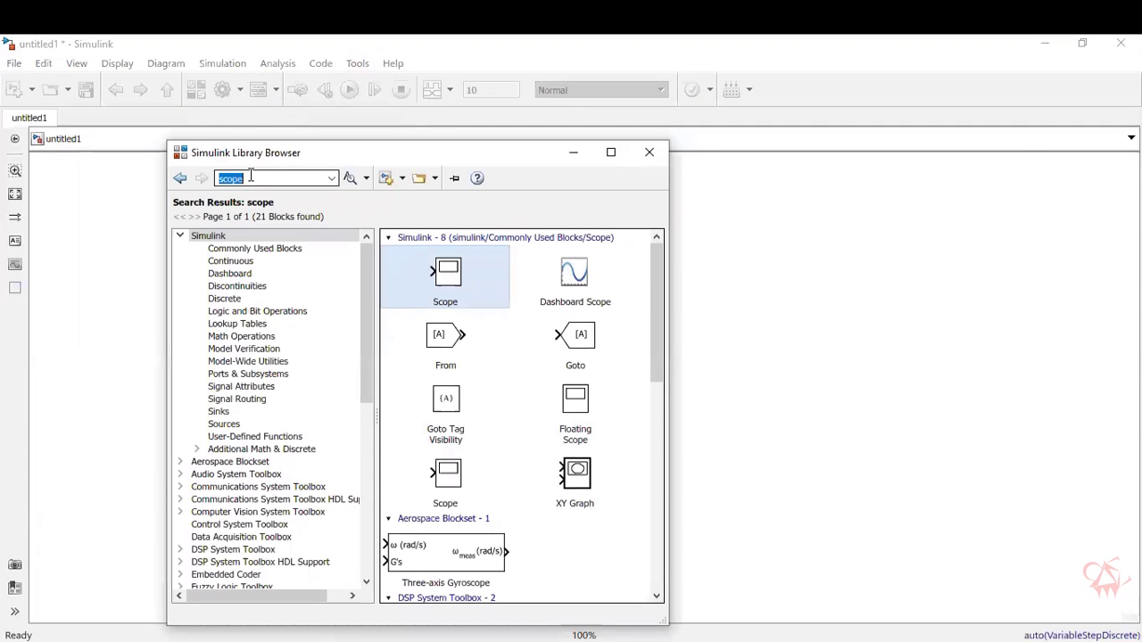
pyautogui.write('sine')
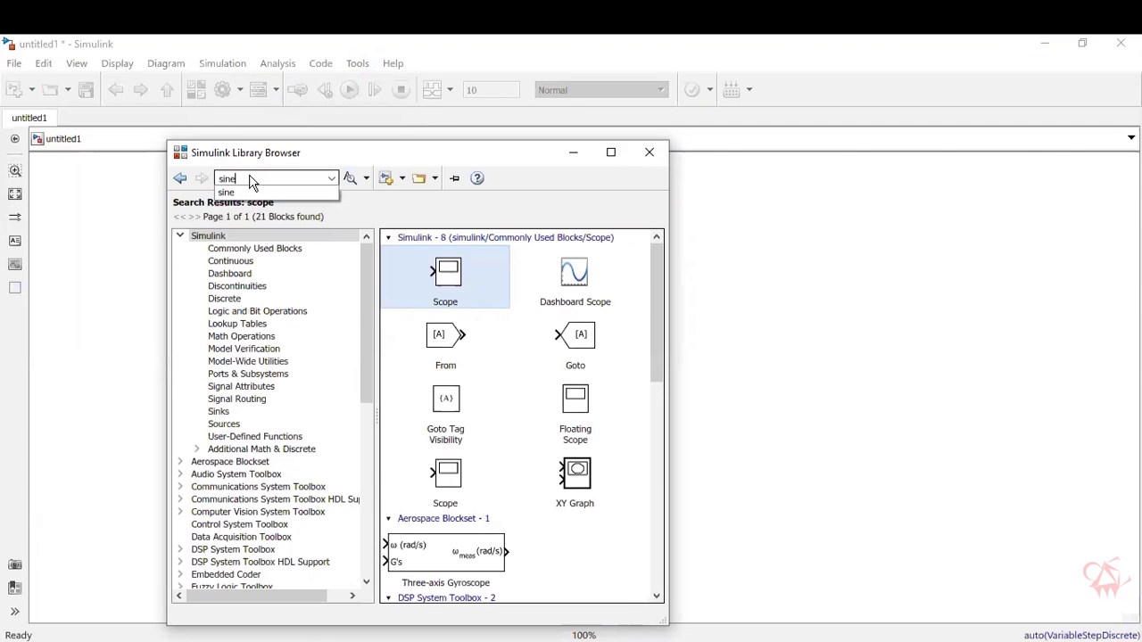
pyautogui.press('Return')
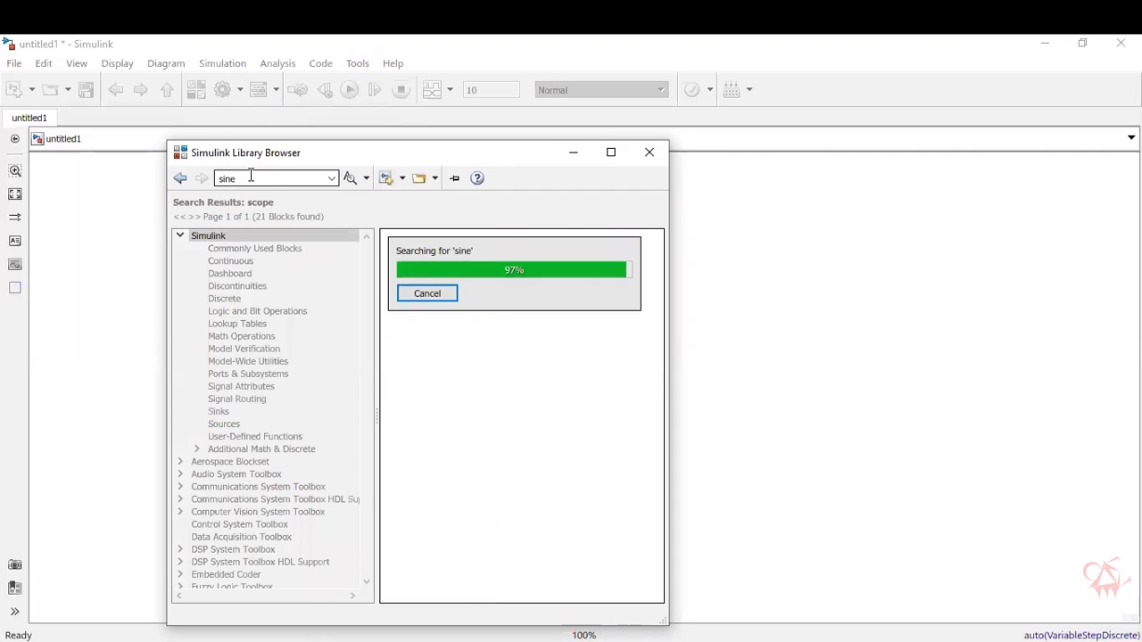
pyautogui.click(456, 557)
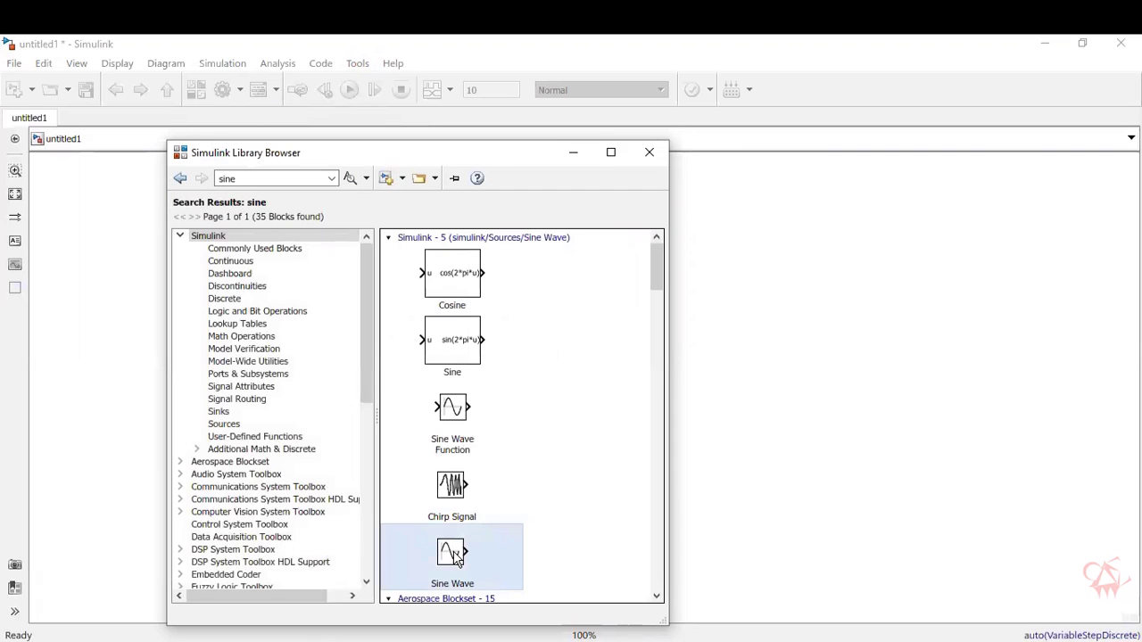
pyautogui.moveTo(456, 556); pyautogui.dragTo(248, 352)
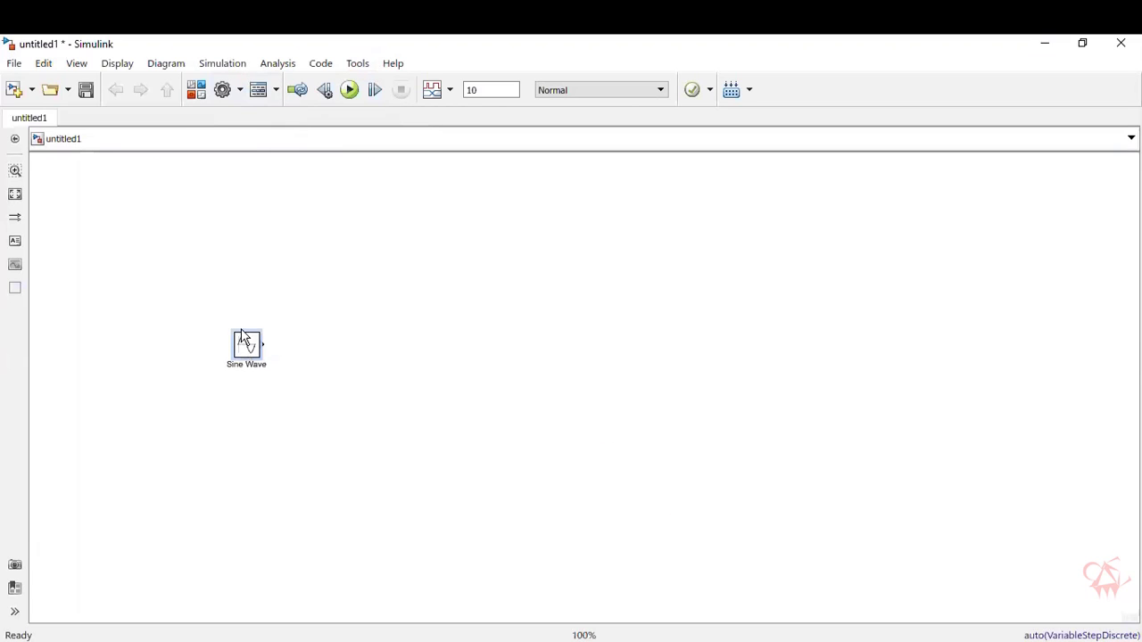
# Search the library for 'switch' and place a Switch block right of the Sine Wave.
pyautogui.click(197, 92)
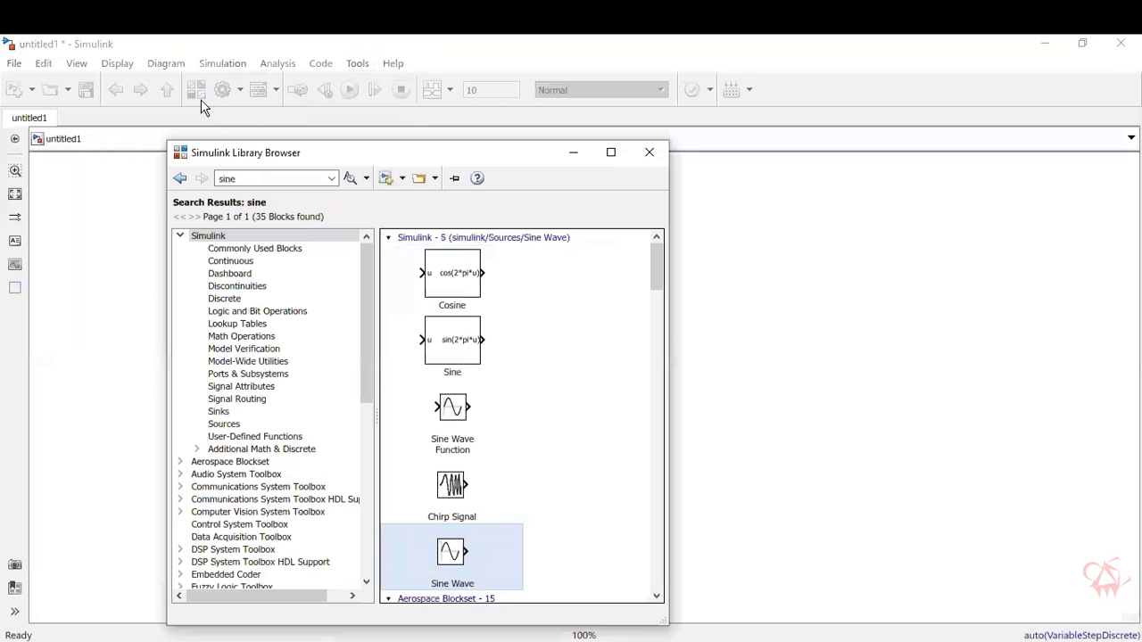
pyautogui.doubleClick(273, 178)
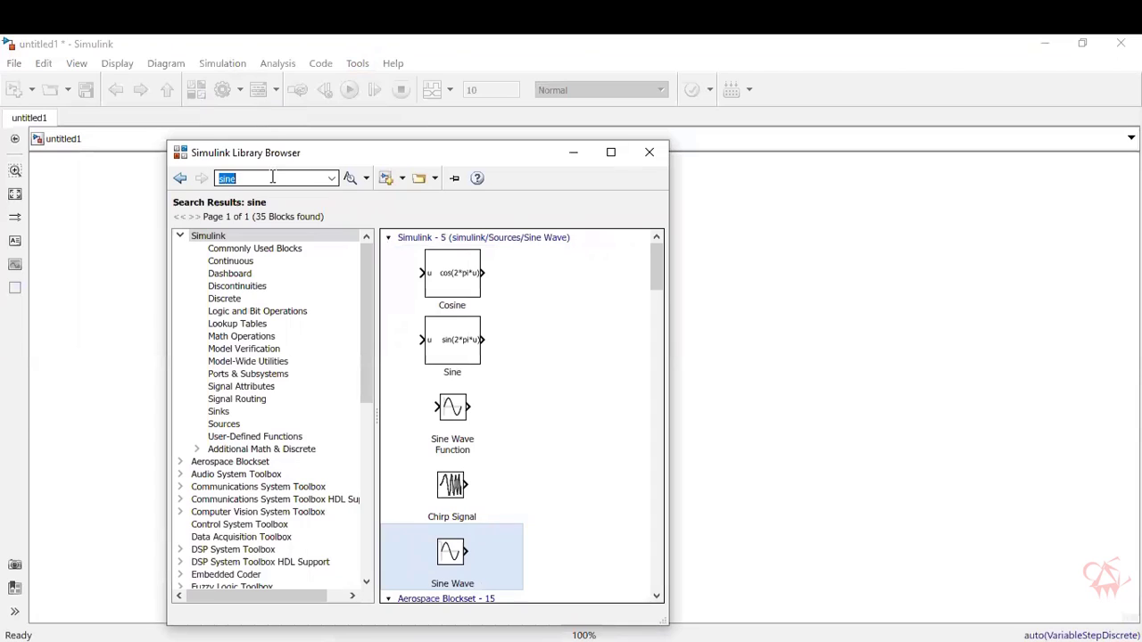
pyautogui.write('switc')
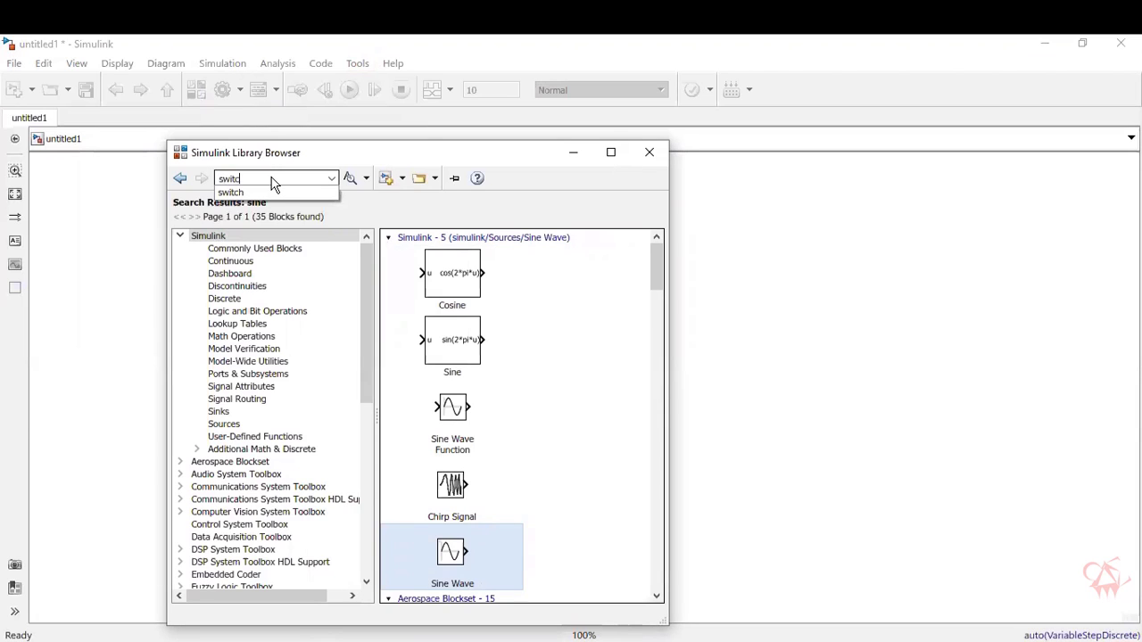
pyautogui.write('h')
pyautogui.click(268, 191)
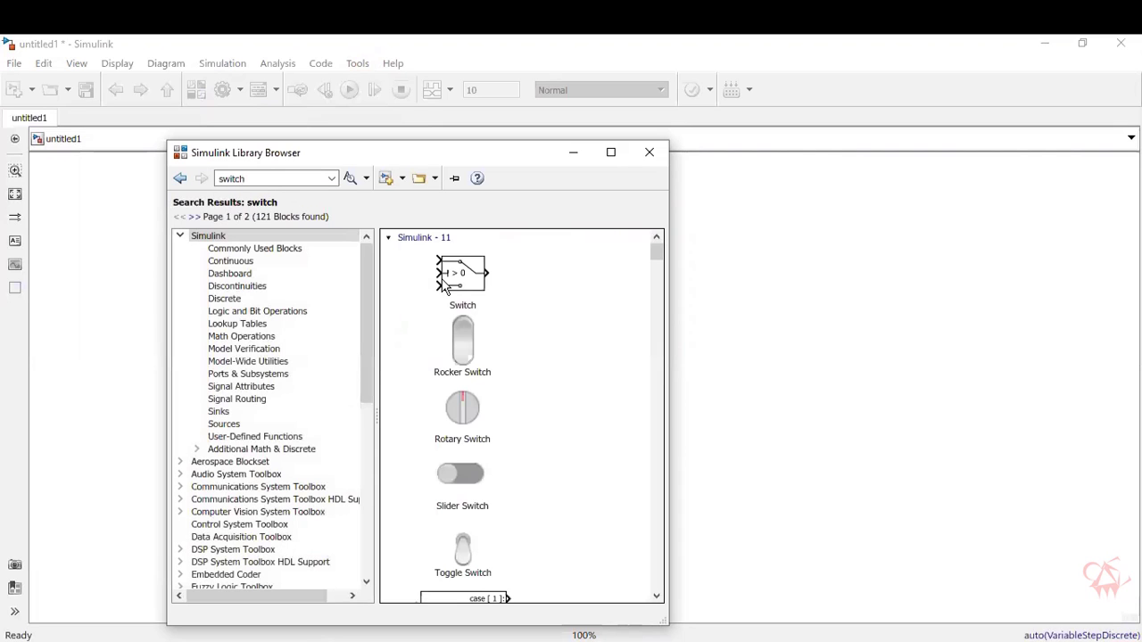
pyautogui.click(443, 286)
pyautogui.moveTo(444, 286); pyautogui.dragTo(353, 350)
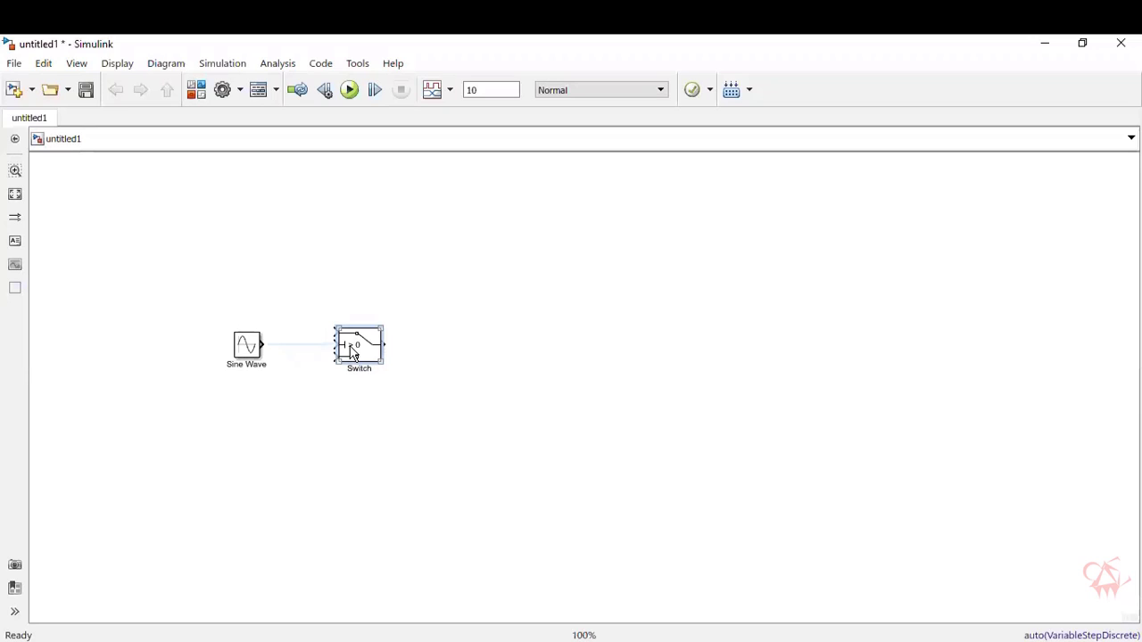
pyautogui.click(312, 346)
pyautogui.click(246, 345)
pyautogui.click(299, 357)
pyautogui.click(250, 344)
pyautogui.click(346, 353)
pyautogui.click(316, 331)
pyautogui.click(354, 357)
pyautogui.click(317, 346)
pyautogui.click(376, 346)
pyautogui.click(248, 348)
pyautogui.click(339, 360)
# Search the library for 'constant' and place a Constant block below the Sine Wave.
pyautogui.click(197, 92)
pyautogui.doubleClick(257, 176)
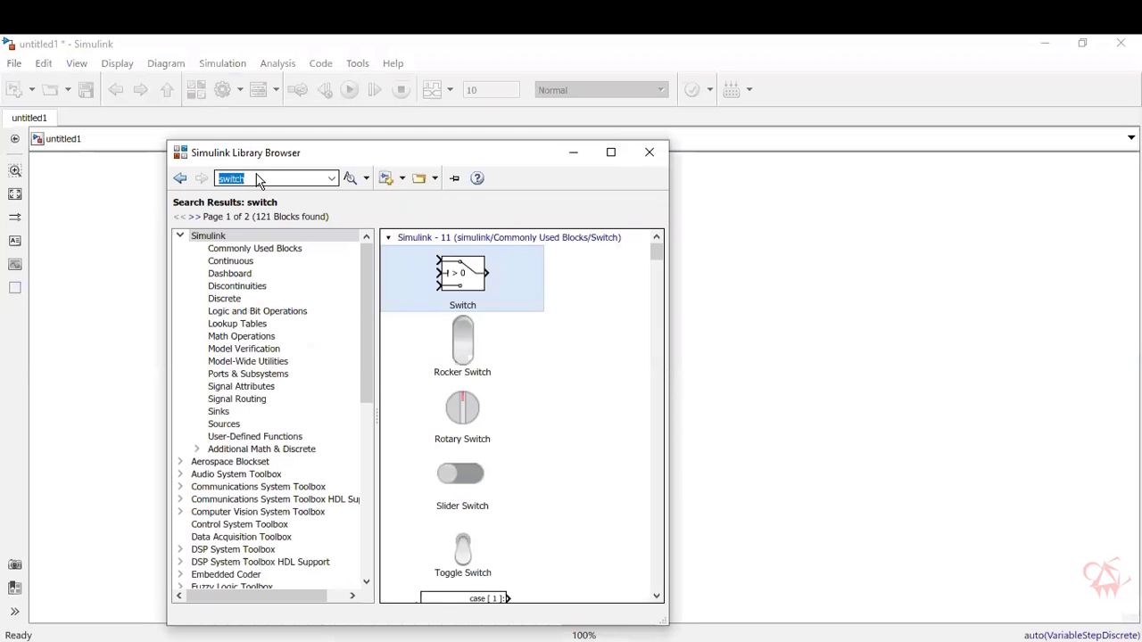
pyautogui.write('constant')
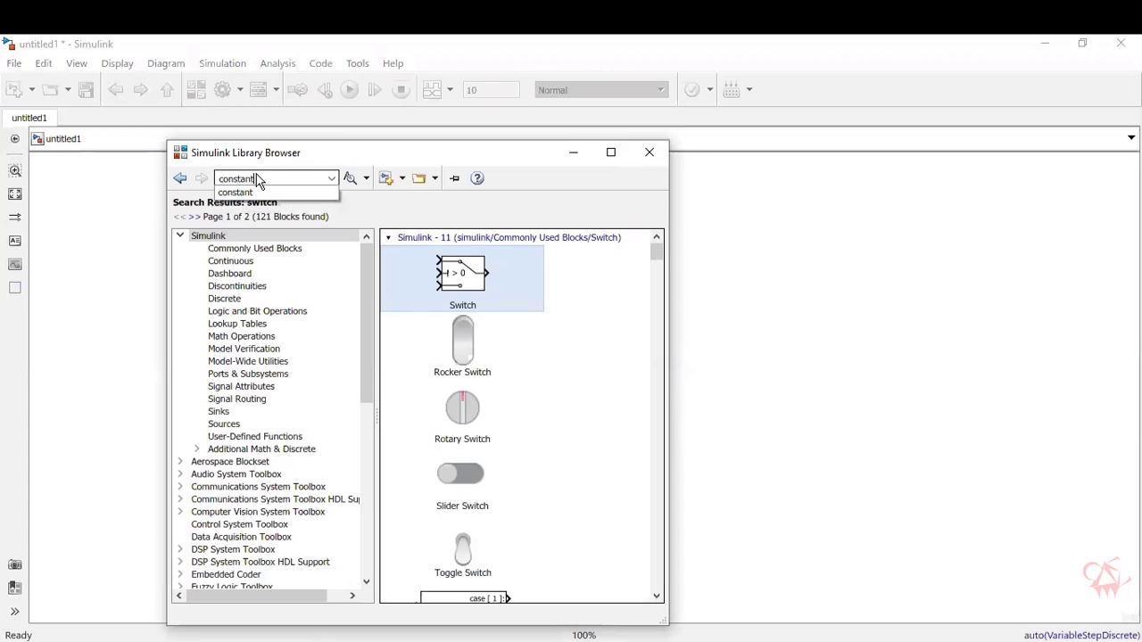
pyautogui.press('Return')
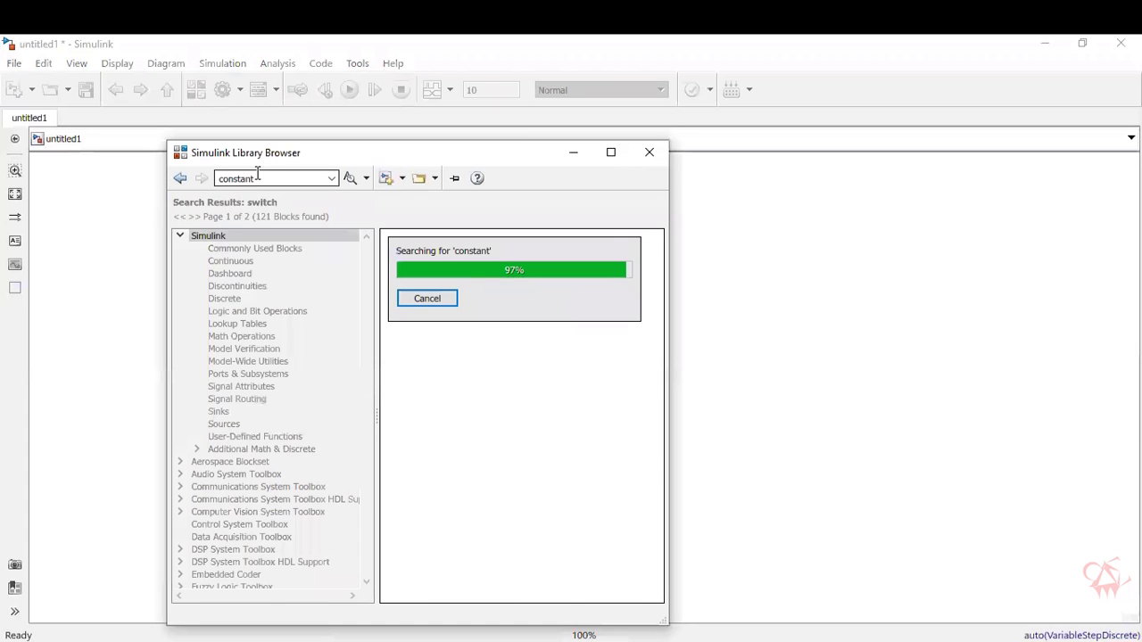
pyautogui.click(454, 286)
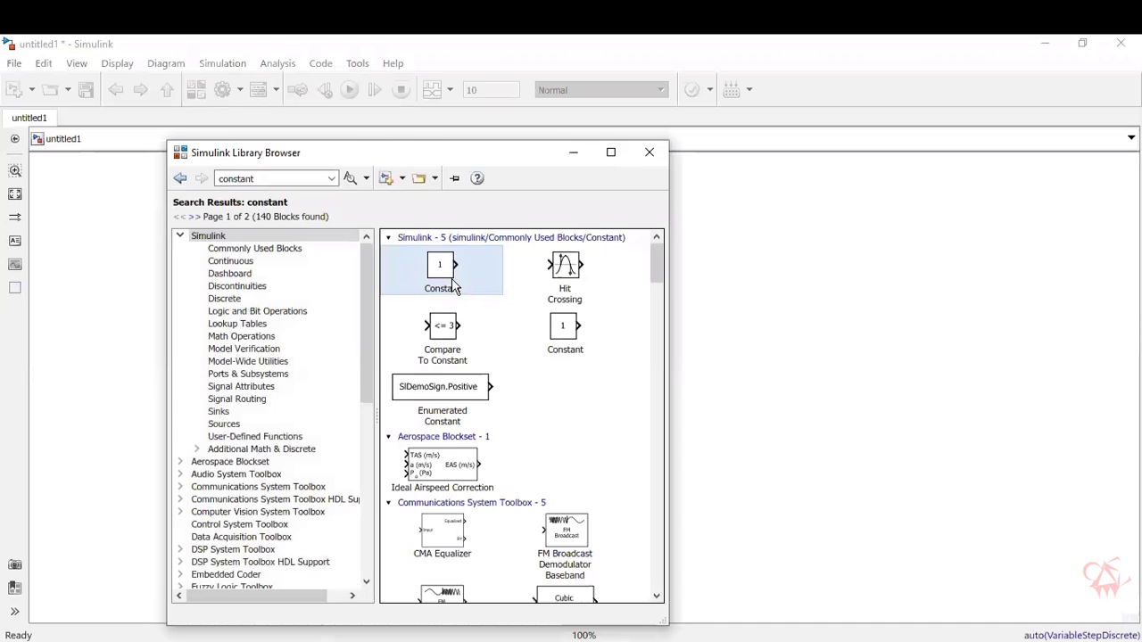
pyautogui.moveTo(454, 285); pyautogui.dragTo(250, 414)
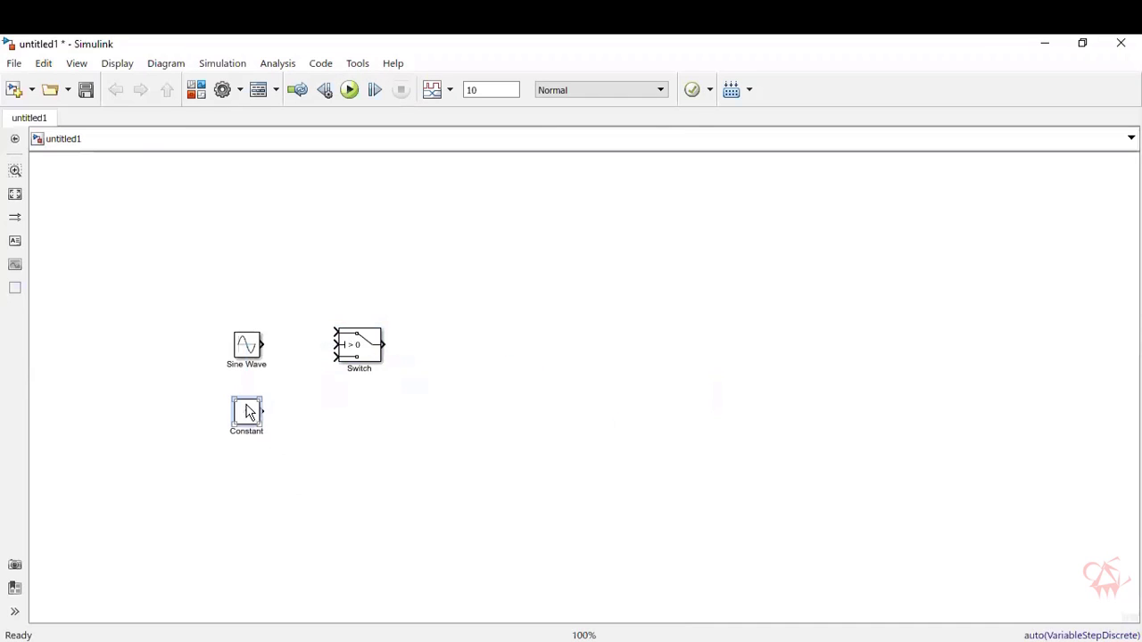
# Set the Constant block's value to 0.
pyautogui.doubleClick(248, 415)
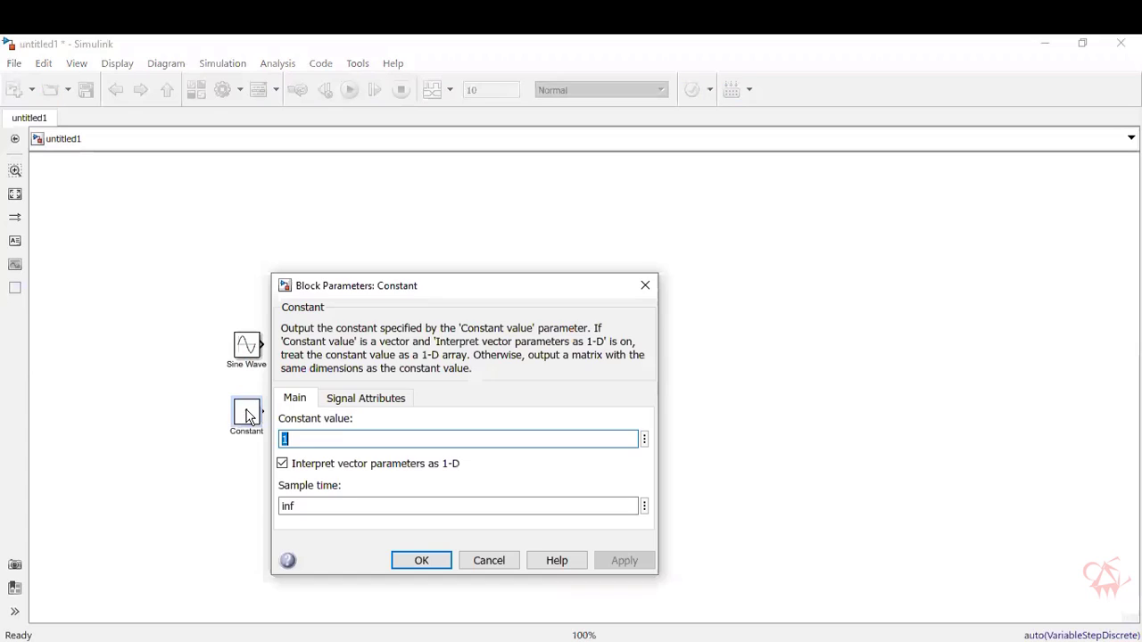
pyautogui.write('0')
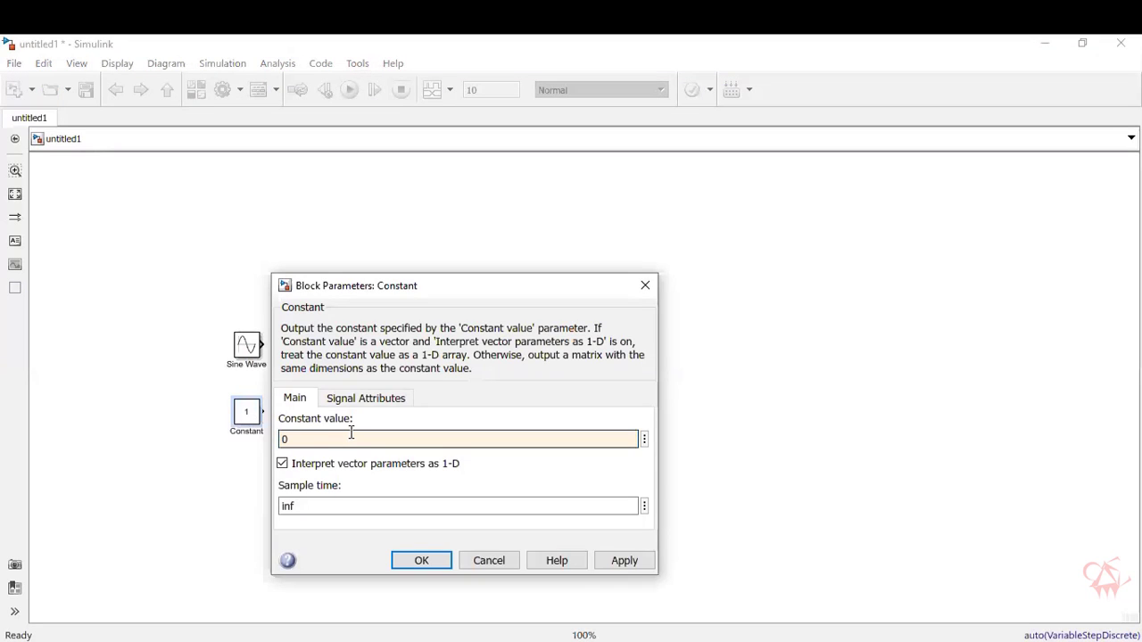
pyautogui.press('Return')
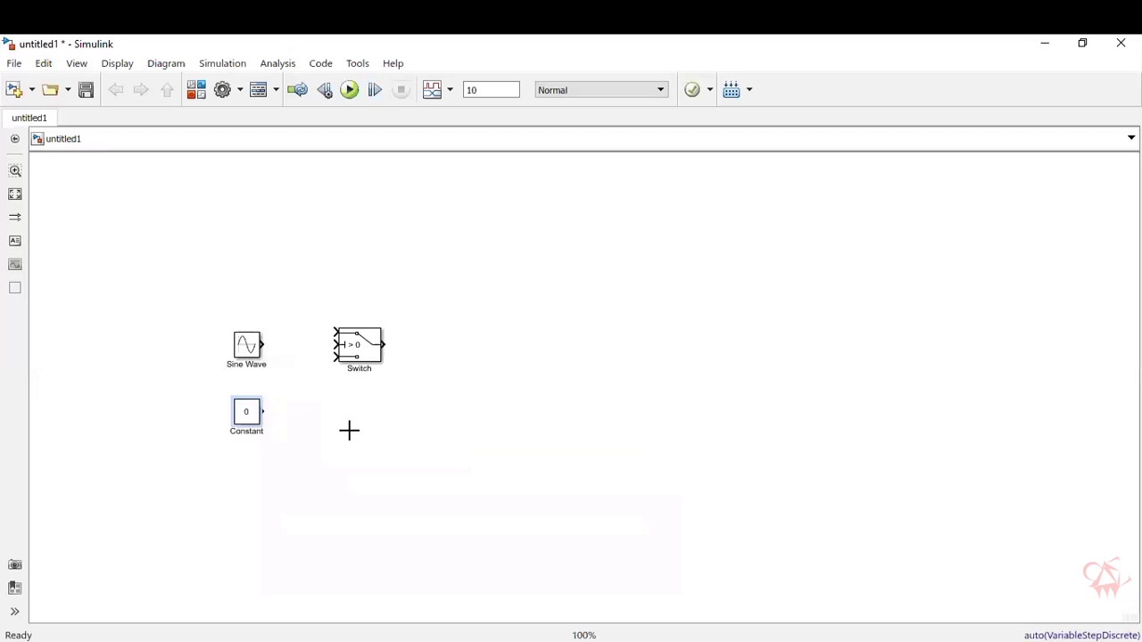
pyautogui.click(249, 413)
# Search the library for 'scope', place a Scope block and give it 2 input ports.
pyautogui.click(194, 90)
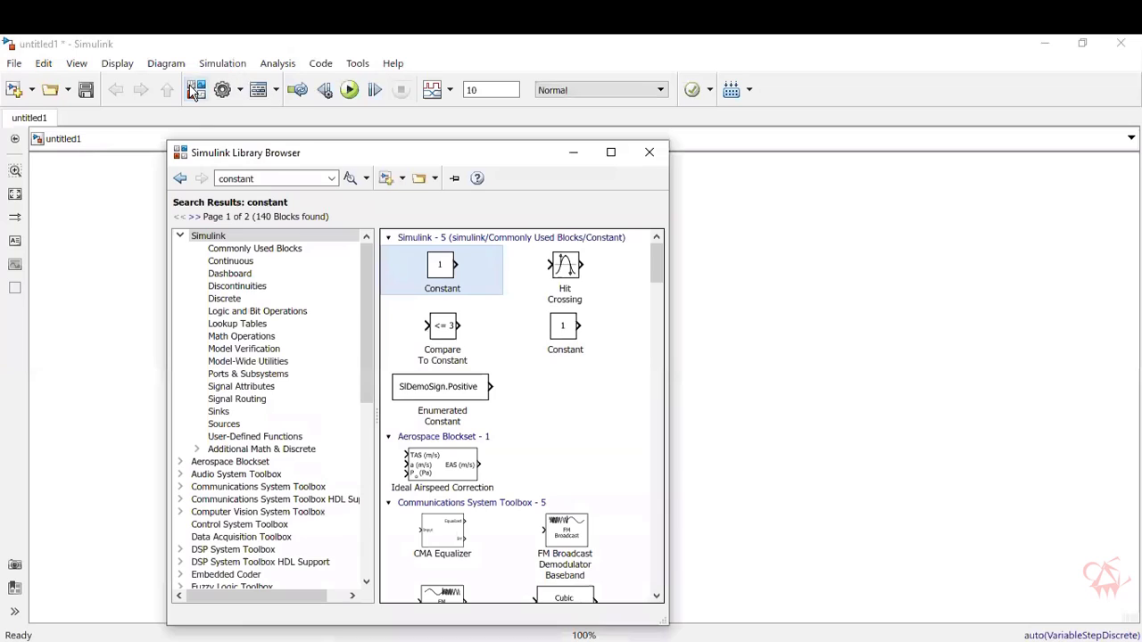
pyautogui.doubleClick(256, 178)
pyautogui.write('scope')
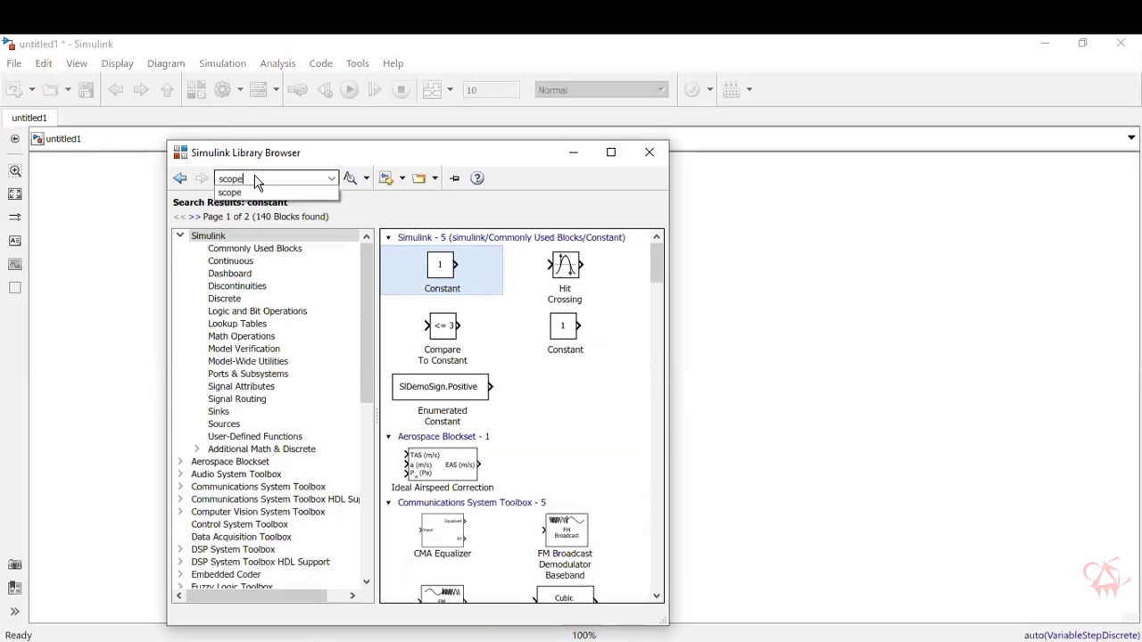
pyautogui.press('Return')
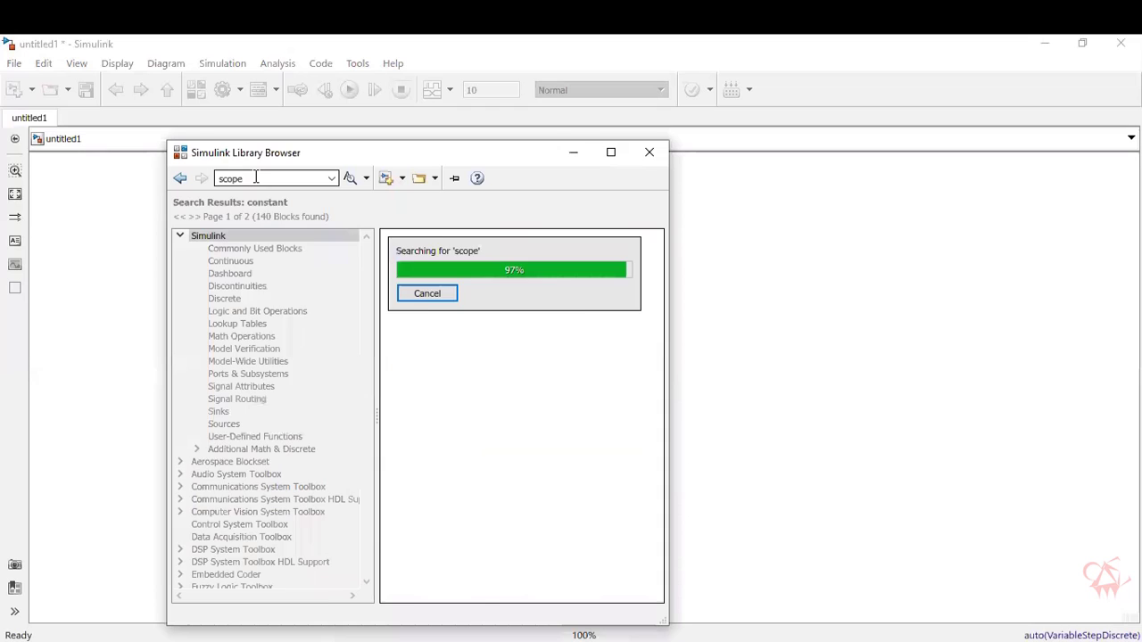
pyautogui.moveTo(449, 280); pyautogui.dragTo(699, 337)
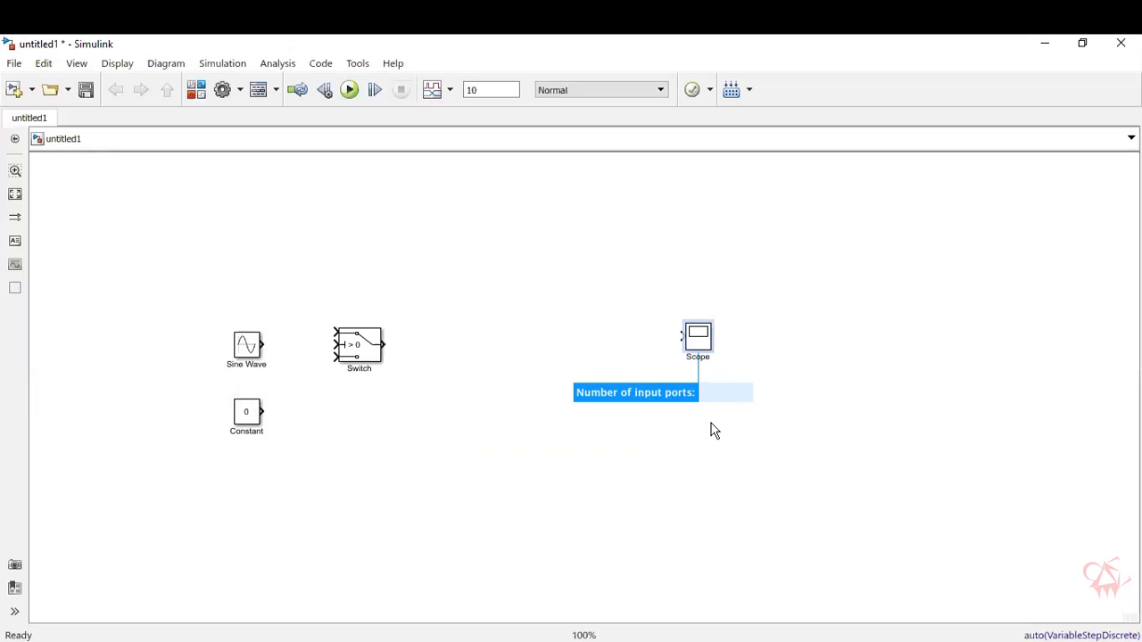
pyautogui.write('2')
pyautogui.press('Return')
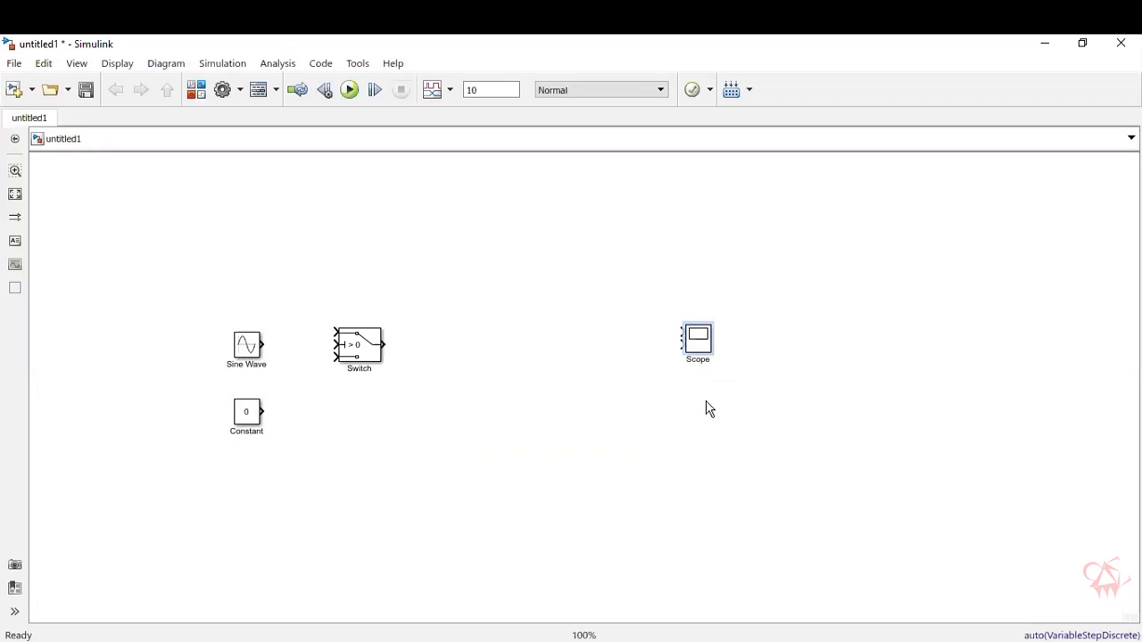
# Move the Scope beside the Switch; wire Sine Wave to Switch inputs 1–2, Constant to input 3, Switch to Scope.
pyautogui.moveTo(701, 350); pyautogui.dragTo(488, 350)
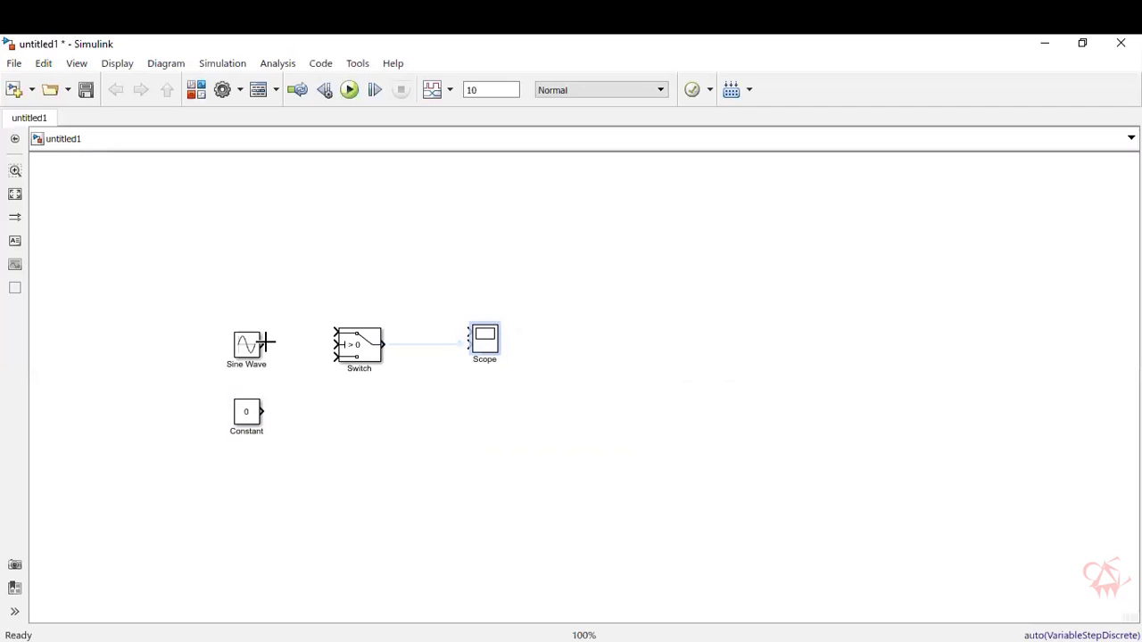
pyautogui.moveTo(266, 342); pyautogui.dragTo(335, 344)
pyautogui.click(333, 332)
pyautogui.moveTo(333, 332); pyautogui.dragTo(295, 341)
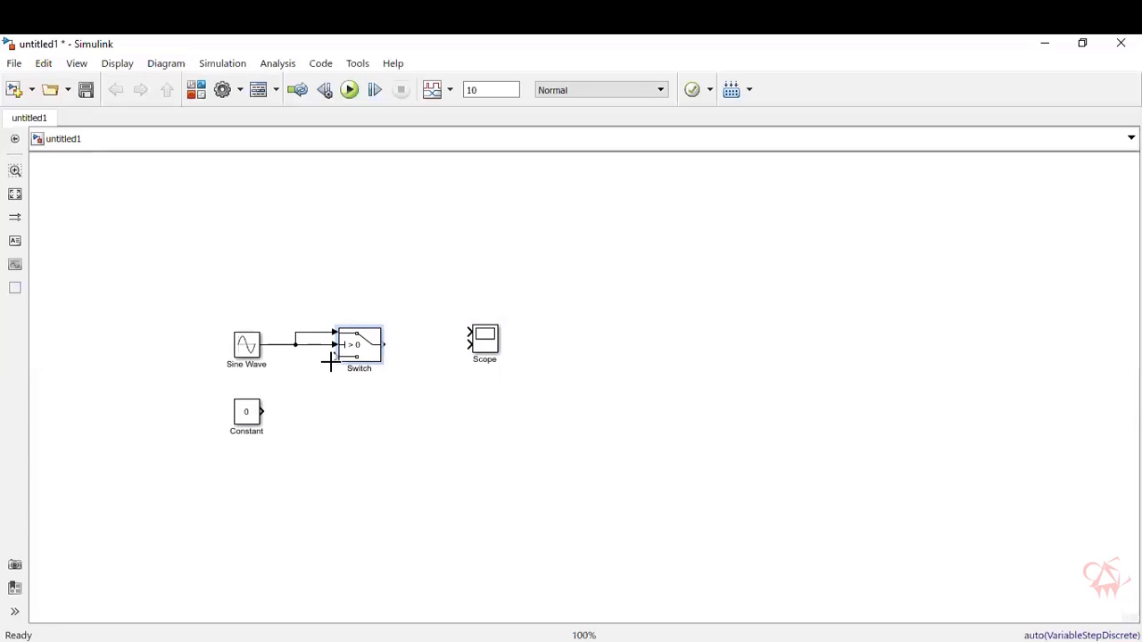
pyautogui.moveTo(330, 359); pyautogui.dragTo(264, 409)
pyautogui.moveTo(382, 343); pyautogui.dragTo(292, 330)
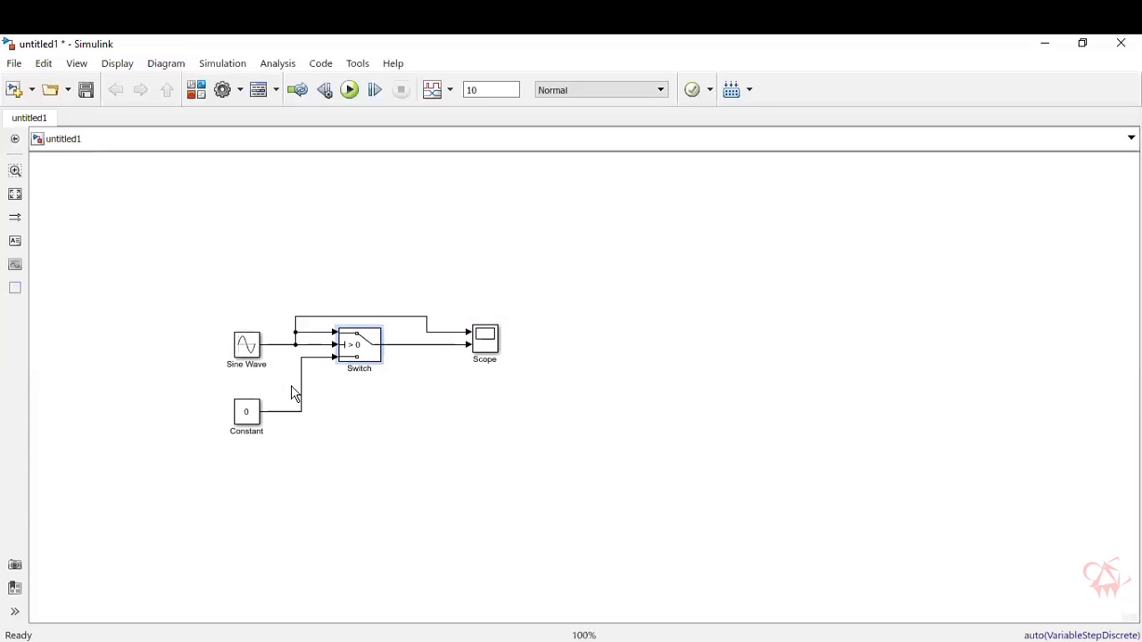
pyautogui.click(252, 350)
# Set the Sine Wave to Sample based with 100 samples per period and 0.01 sample time.
pyautogui.doubleClick(252, 350)
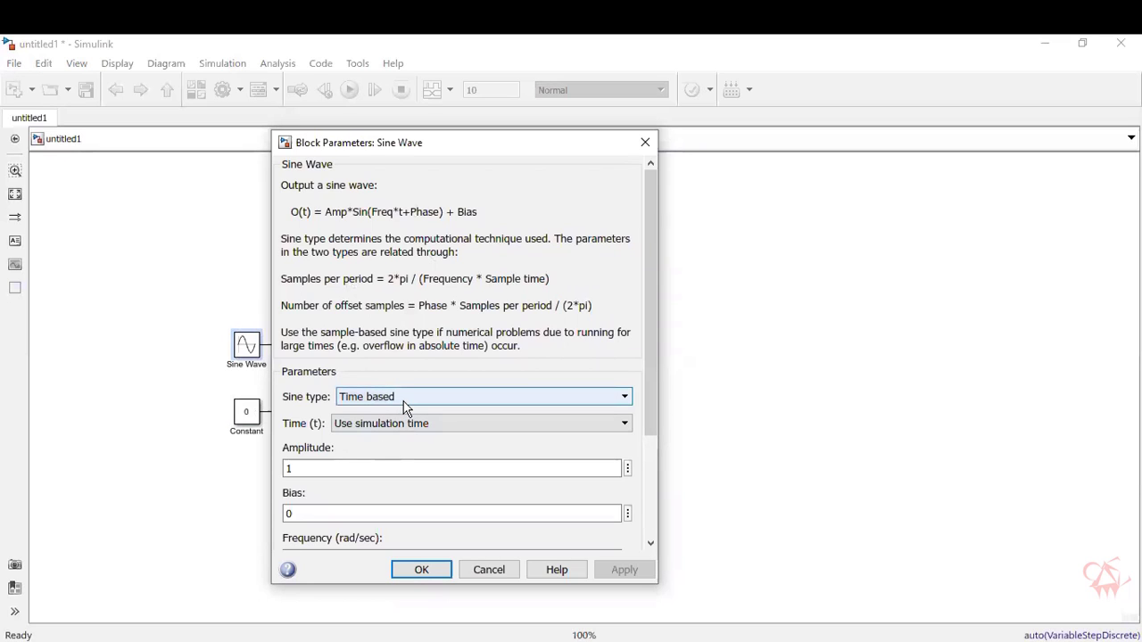
pyautogui.click(402, 401)
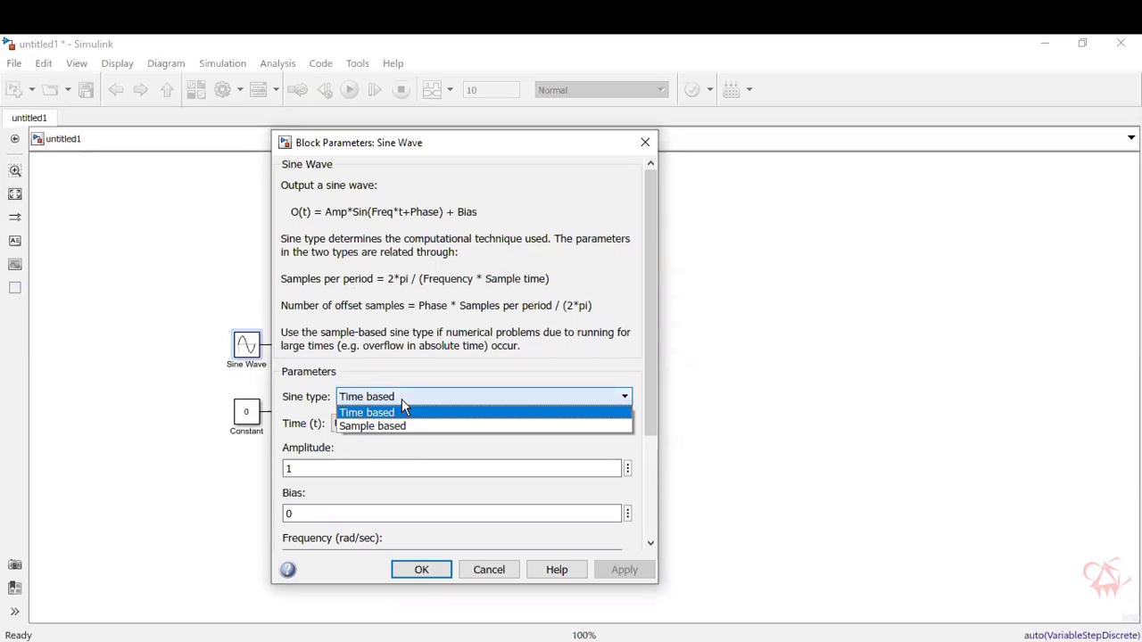
pyautogui.click(411, 426)
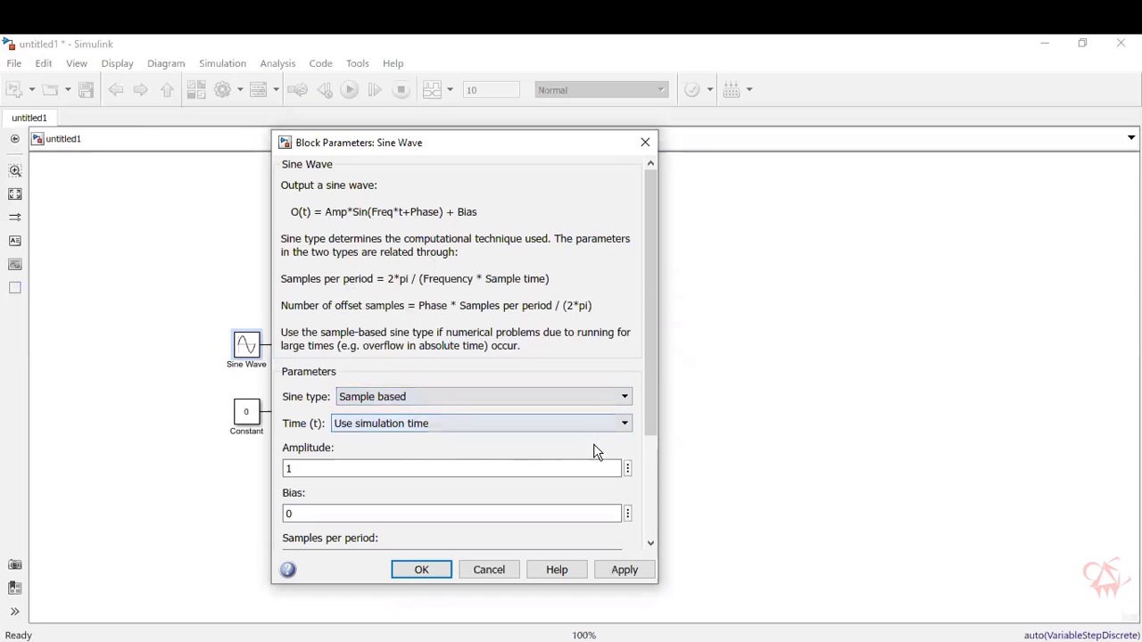
pyautogui.moveTo(650, 425); pyautogui.dragTo(646, 509)
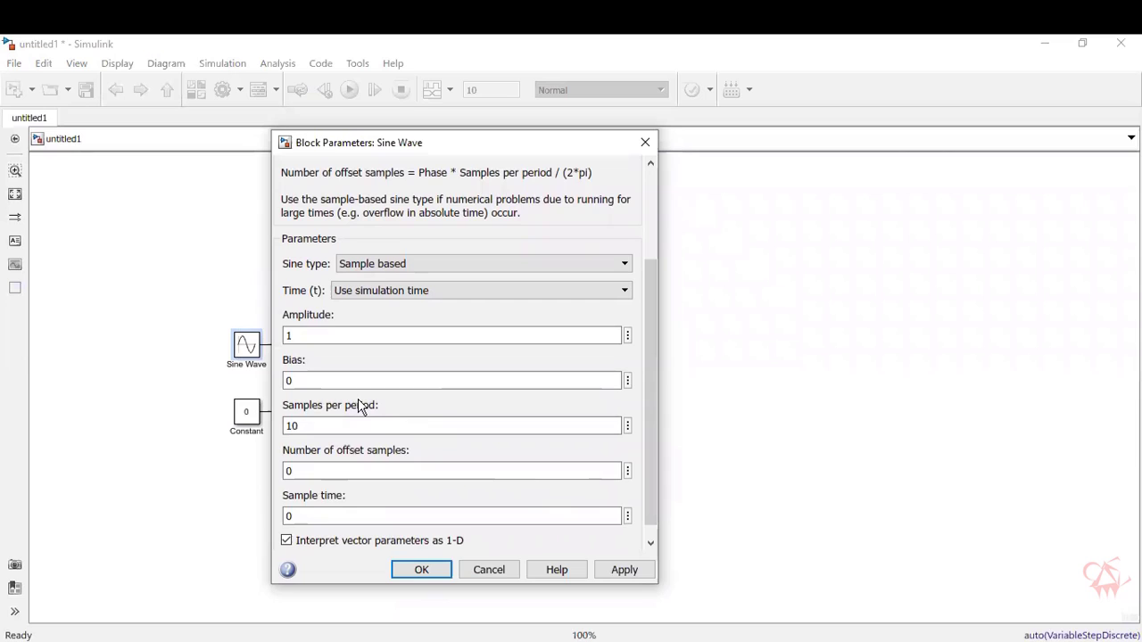
pyautogui.click(365, 425)
pyautogui.doubleClick(364, 425)
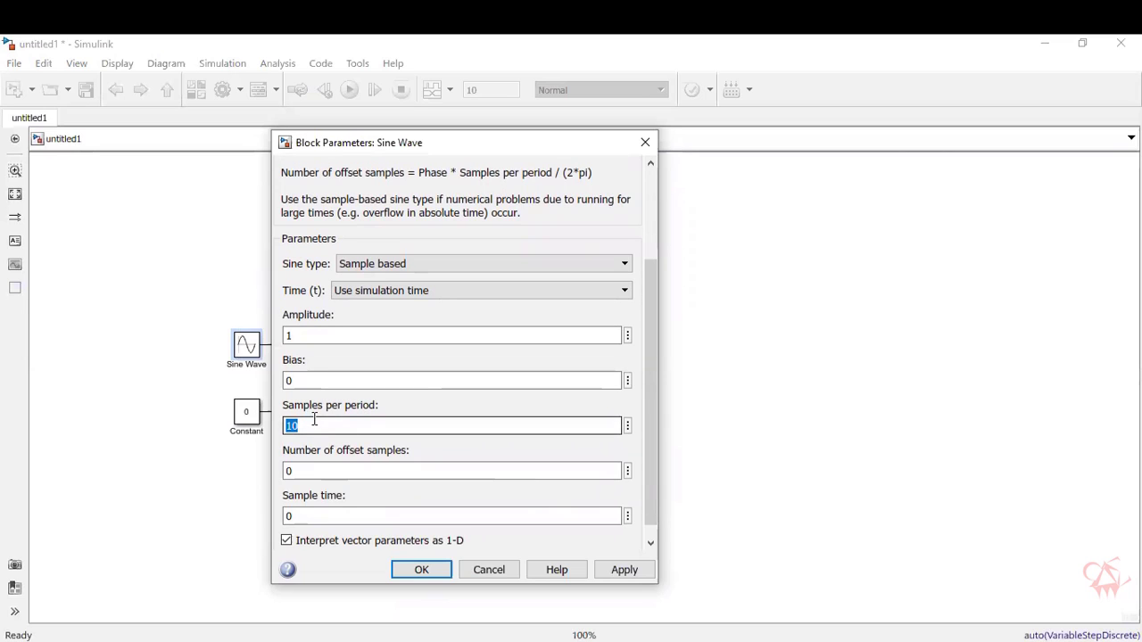
pyautogui.write('100')
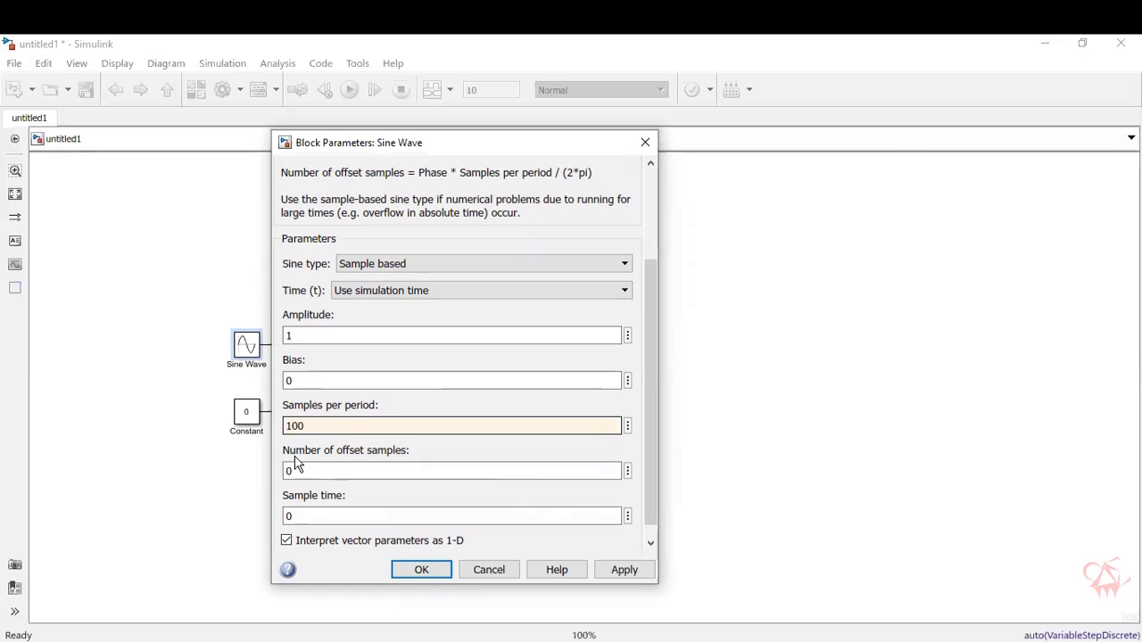
pyautogui.doubleClick(316, 514)
pyautogui.write('0.01')
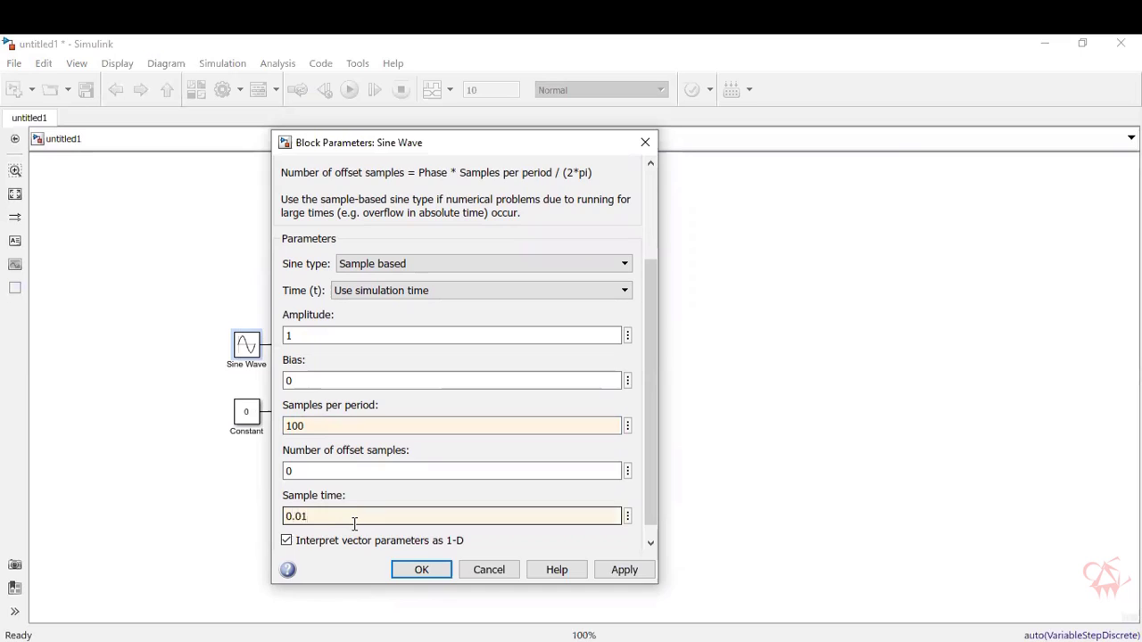
pyautogui.click(423, 572)
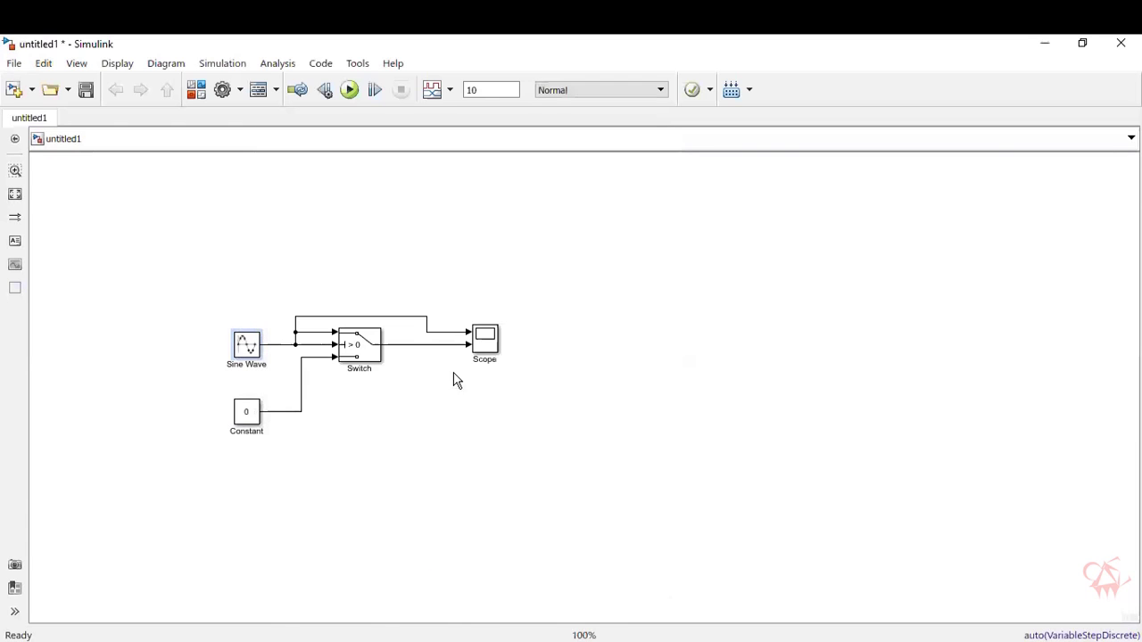
# Review the Switch parameters without changes, then run the simulation.
pyautogui.click(371, 343)
pyautogui.doubleClick(371, 344)
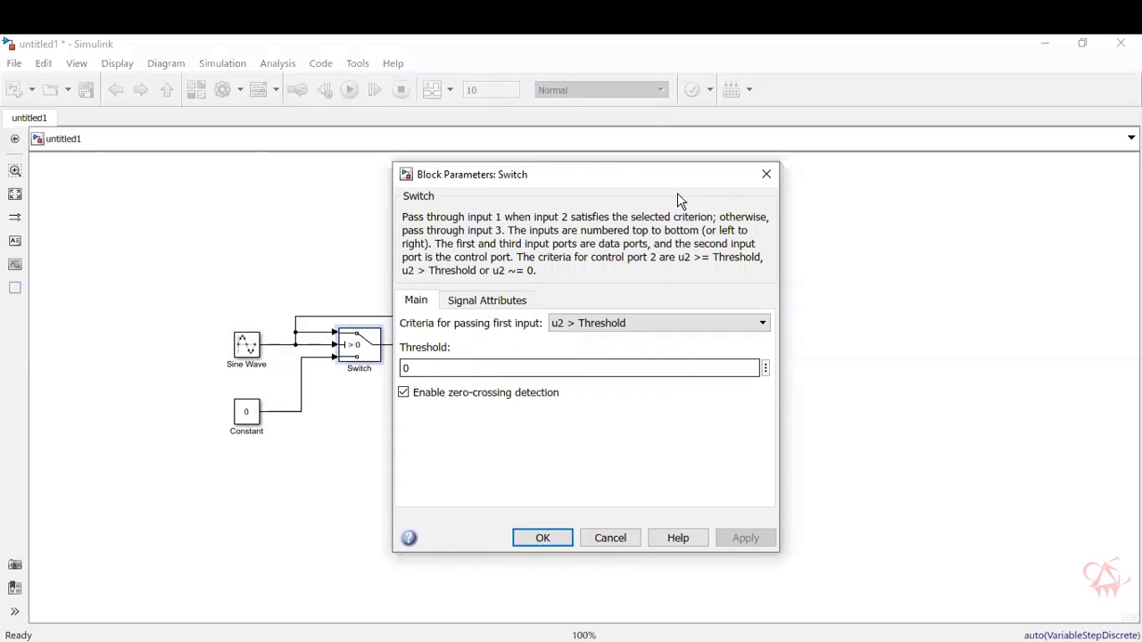
pyautogui.click(765, 179)
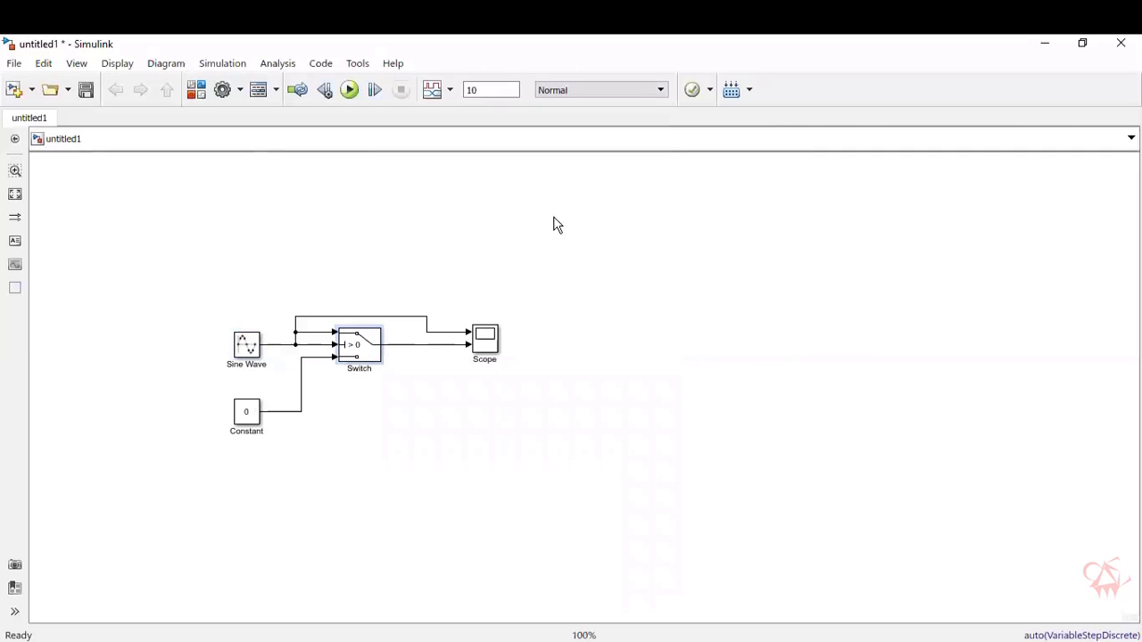
pyautogui.click(349, 90)
# Open the Scope display and set its View > Layout to a 2x1 grid.
pyautogui.click(485, 350)
pyautogui.doubleClick(484, 348)
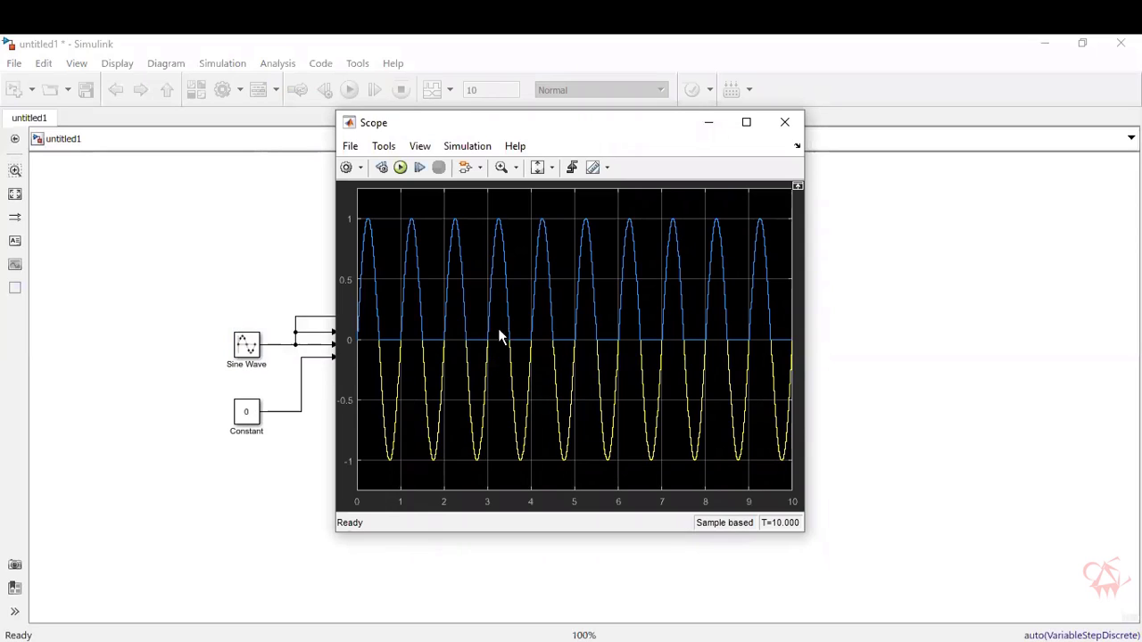
pyautogui.click(419, 146)
pyautogui.click(436, 169)
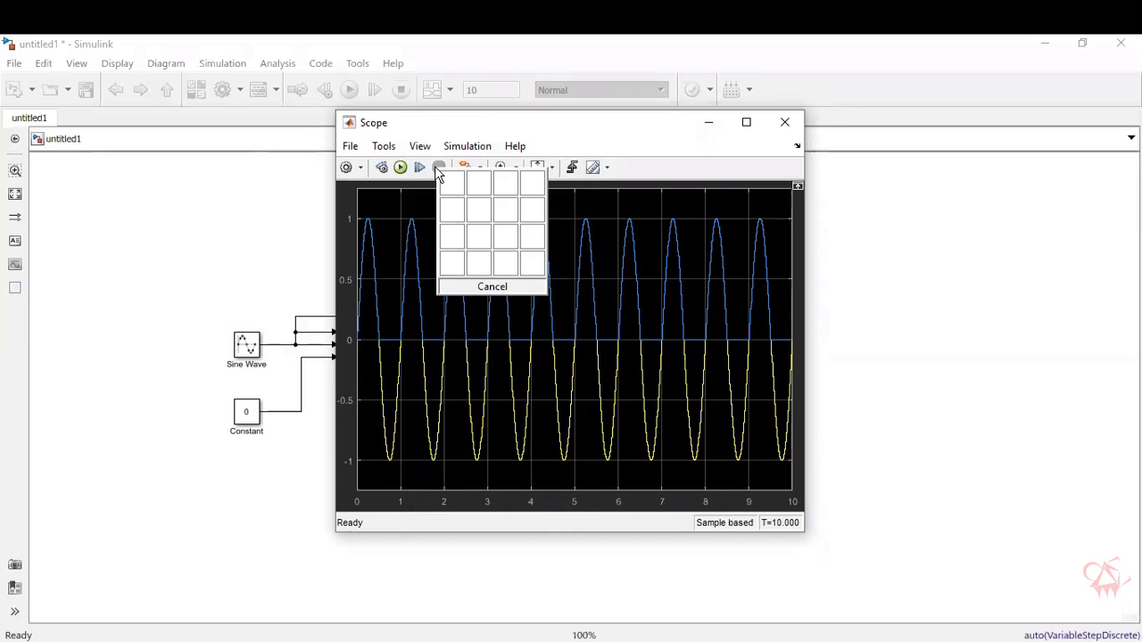
pyautogui.click(458, 217)
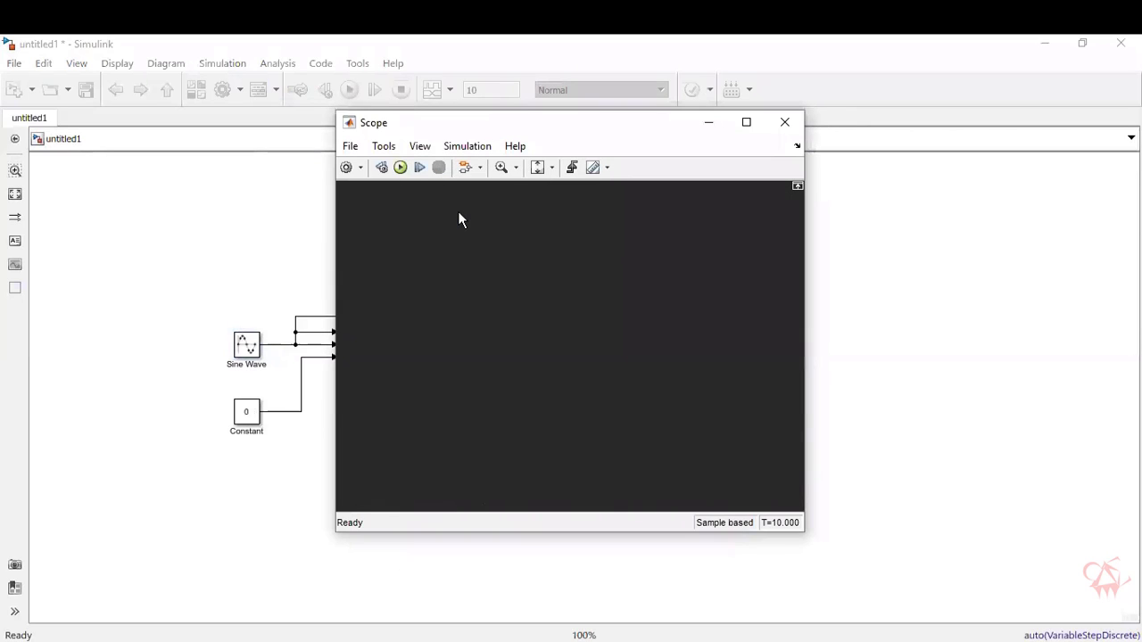
# Maximize the Scope window to inspect both plots, then close it.
pyautogui.click(743, 126)
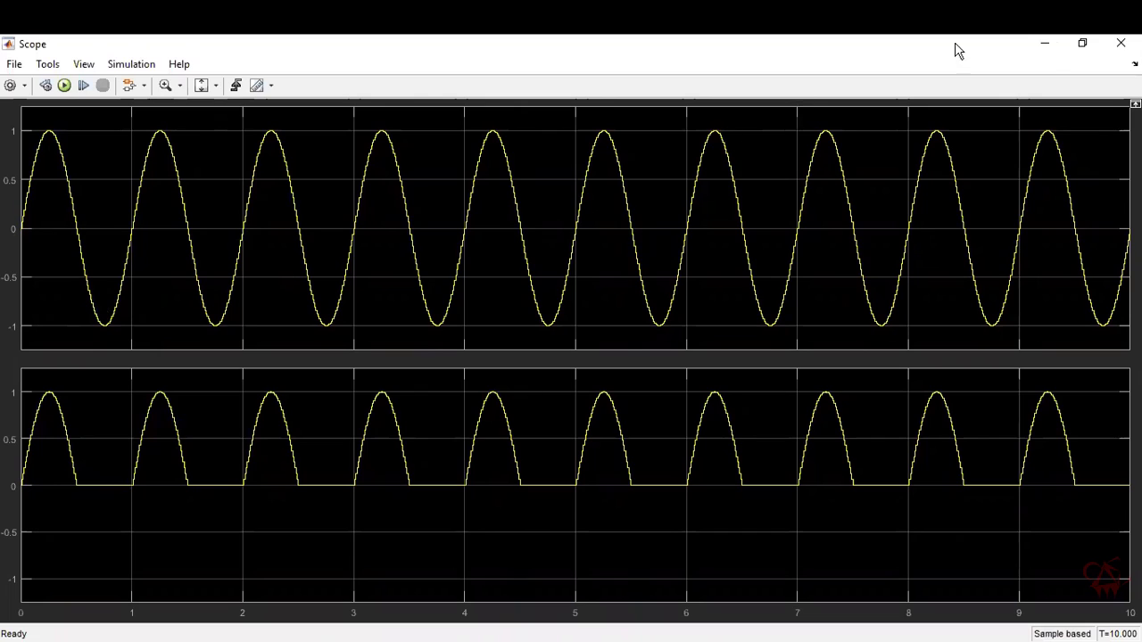
pyautogui.click(1121, 43)
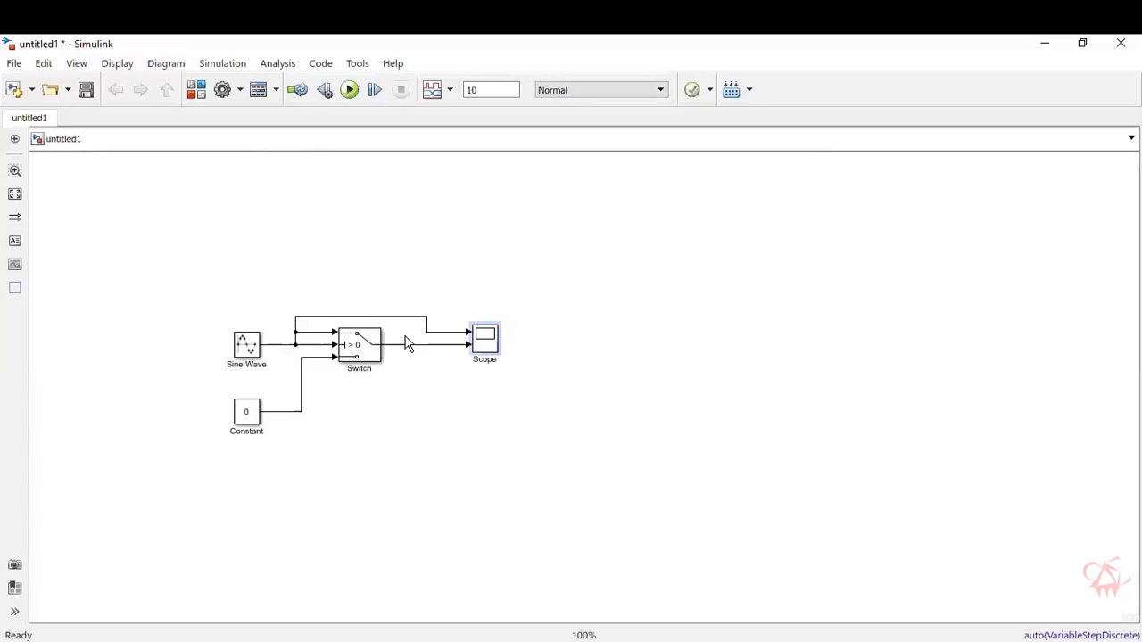
# Create a blank model via File > New and maximize the untitled2 window.
pyautogui.click(12, 64)
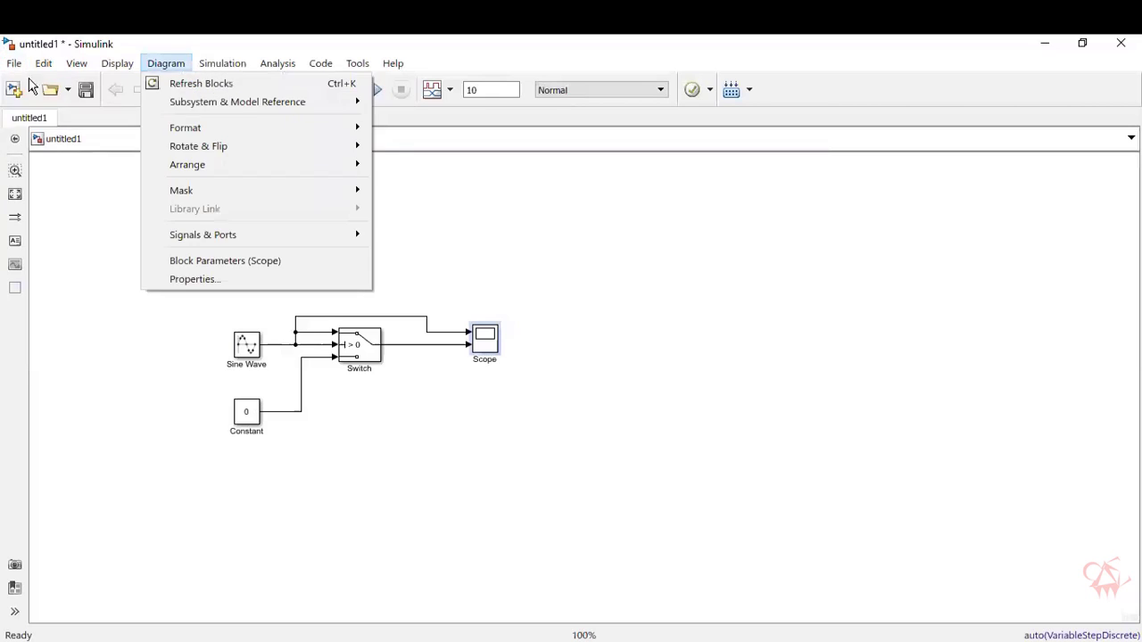
pyautogui.moveTo(38, 86)
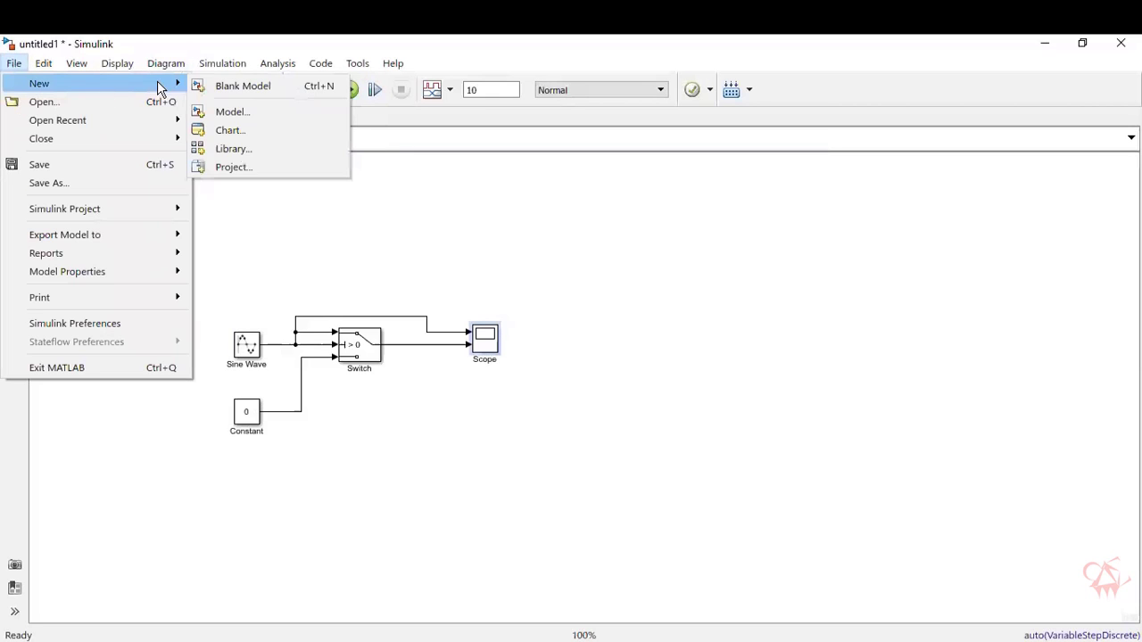
pyautogui.click(218, 90)
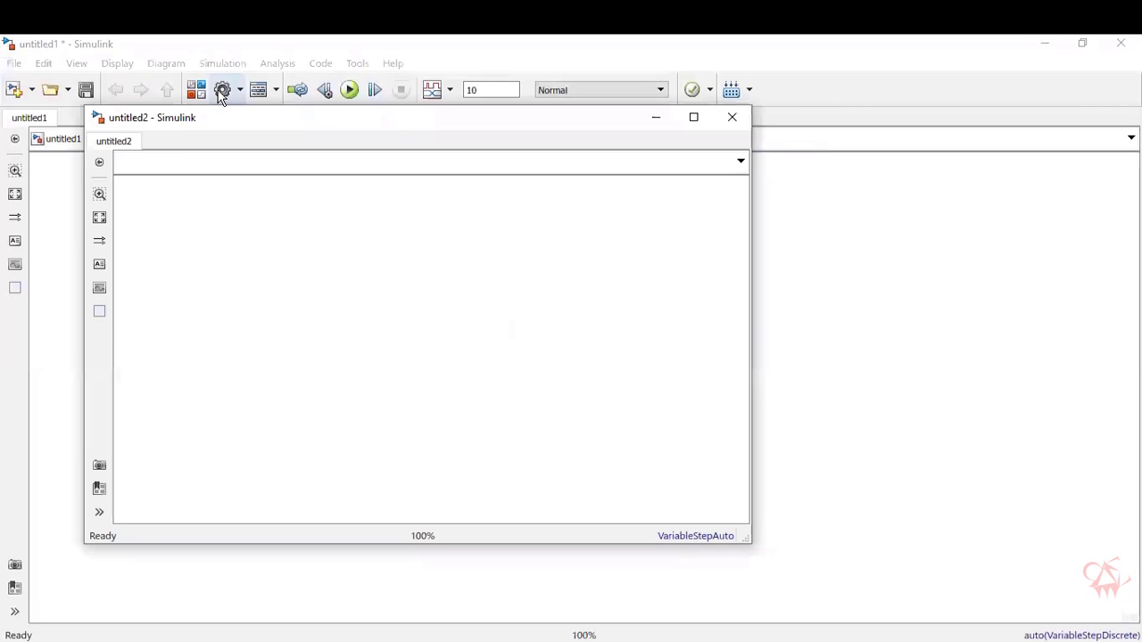
pyautogui.click(695, 123)
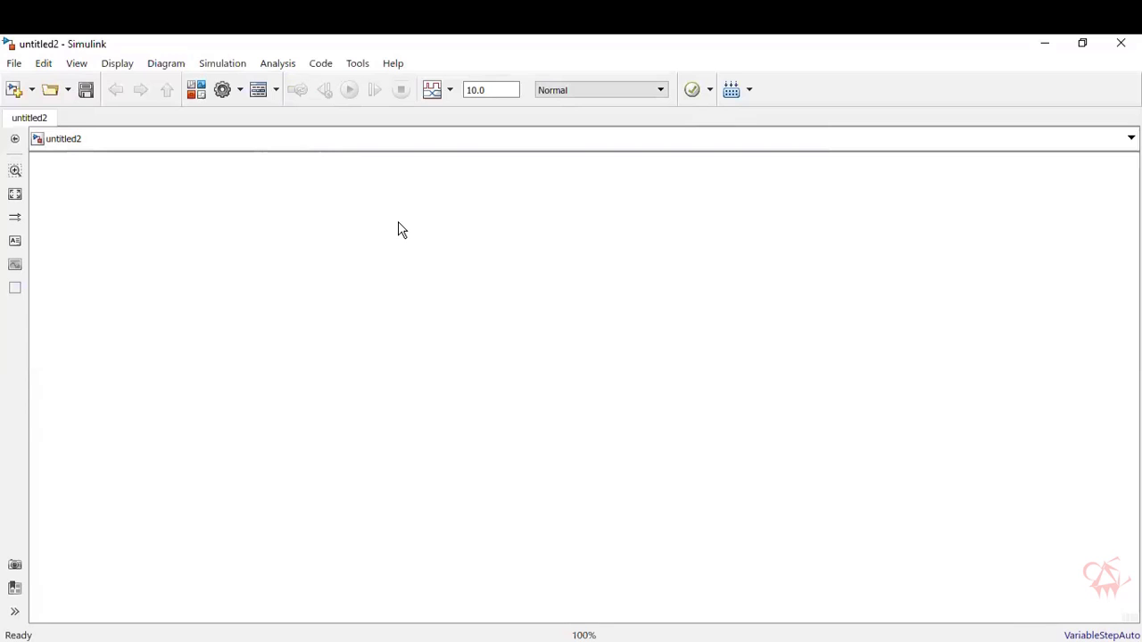
# Search 'impulse', drag a Discrete Impulse block onto the canvas and move it to the left side.
pyautogui.click(202, 95)
pyautogui.click(265, 180)
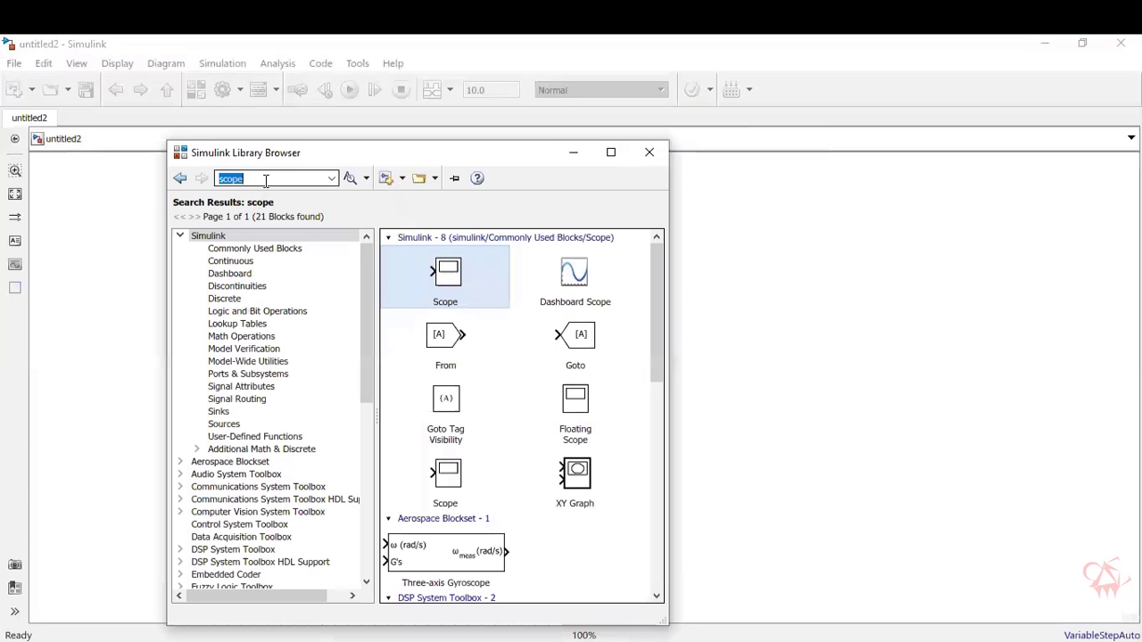
pyautogui.write('u')
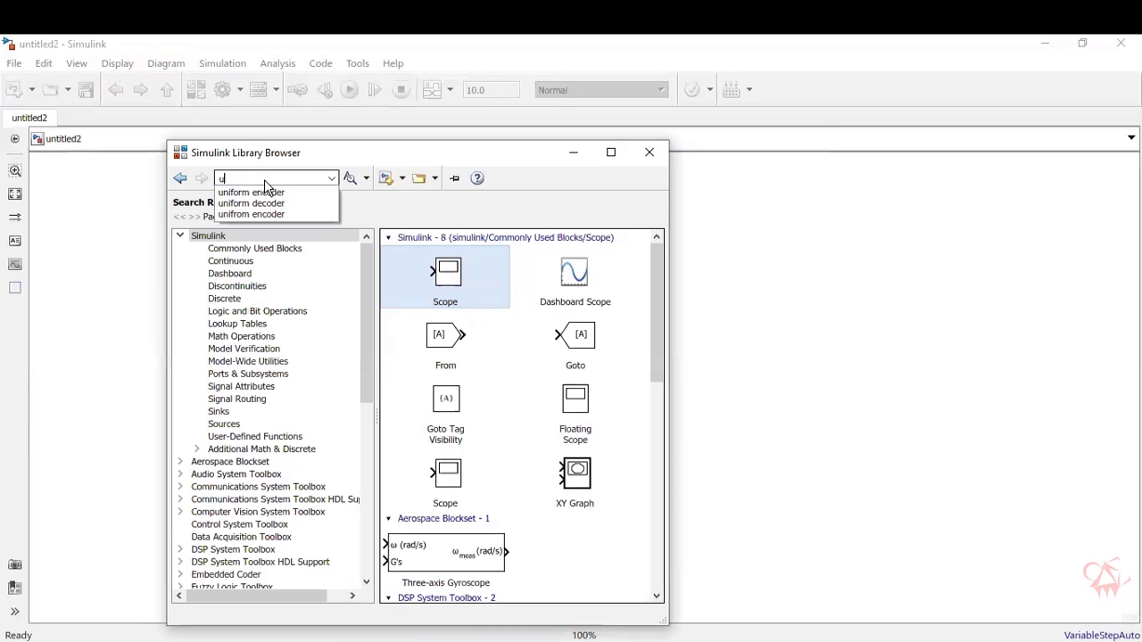
pyautogui.press('BackSpace')
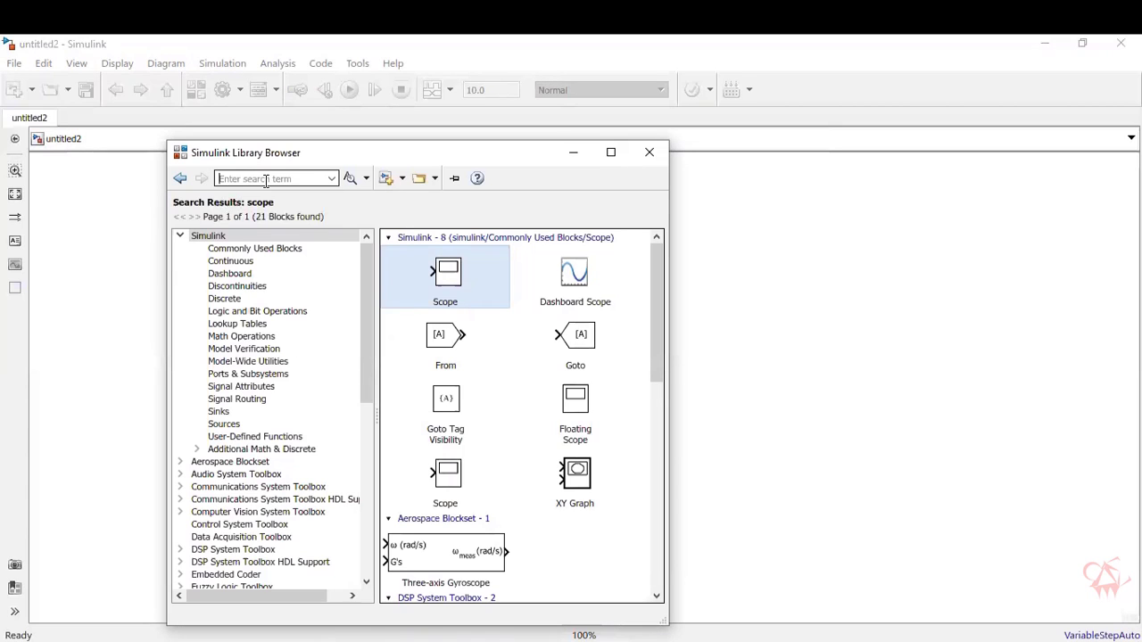
pyautogui.write('impulse')
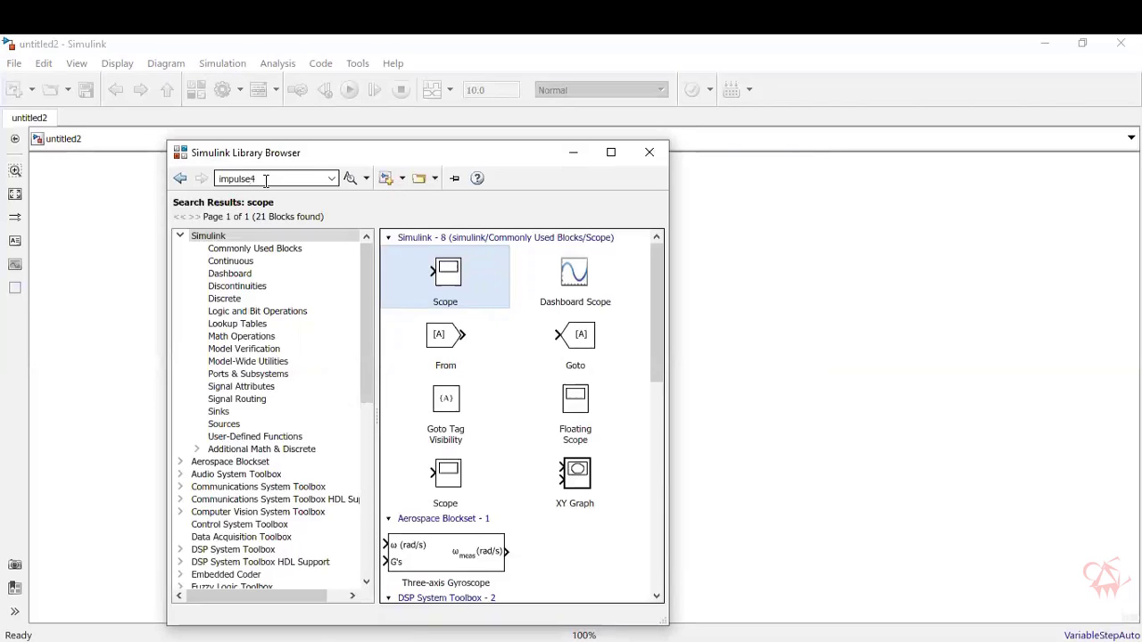
pyautogui.press('Return')
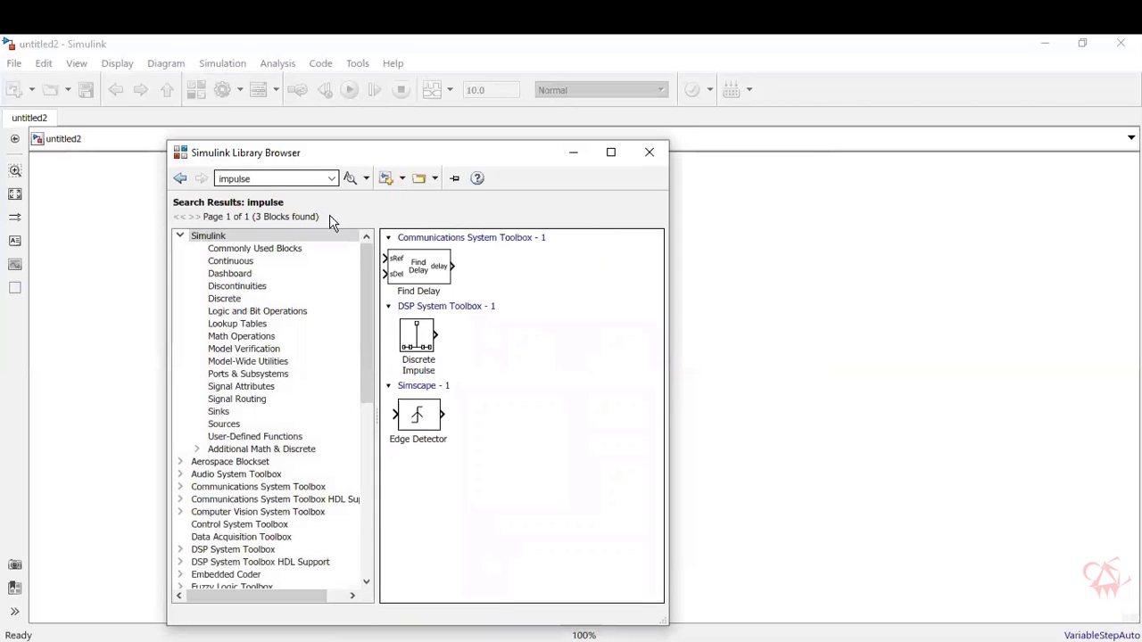
pyautogui.click(418, 346)
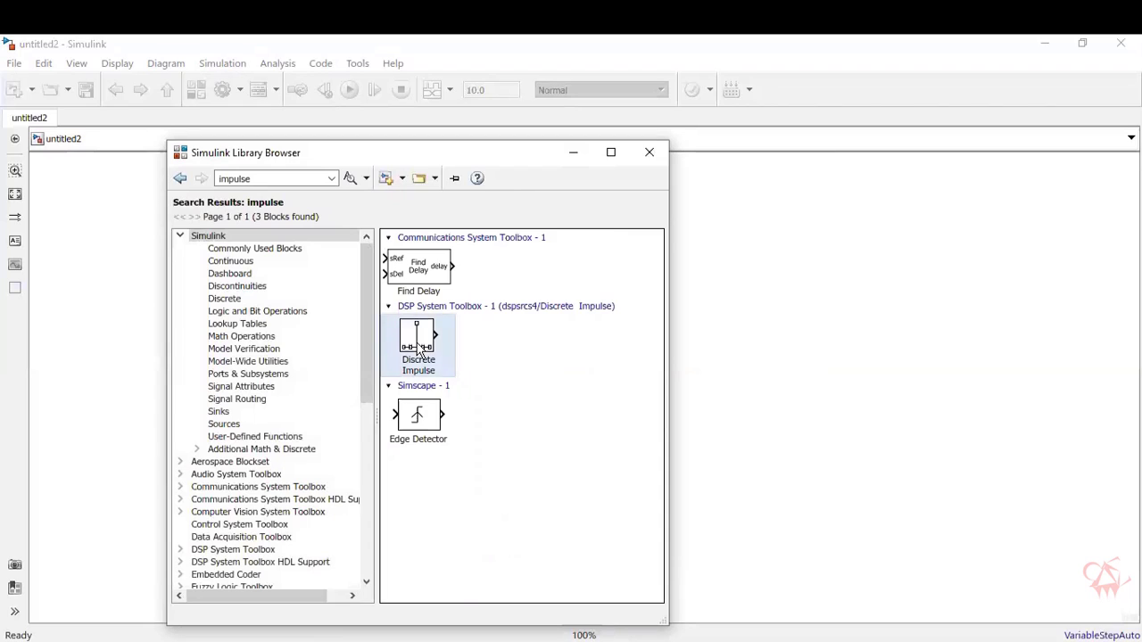
pyautogui.moveTo(417, 346); pyautogui.dragTo(701, 335)
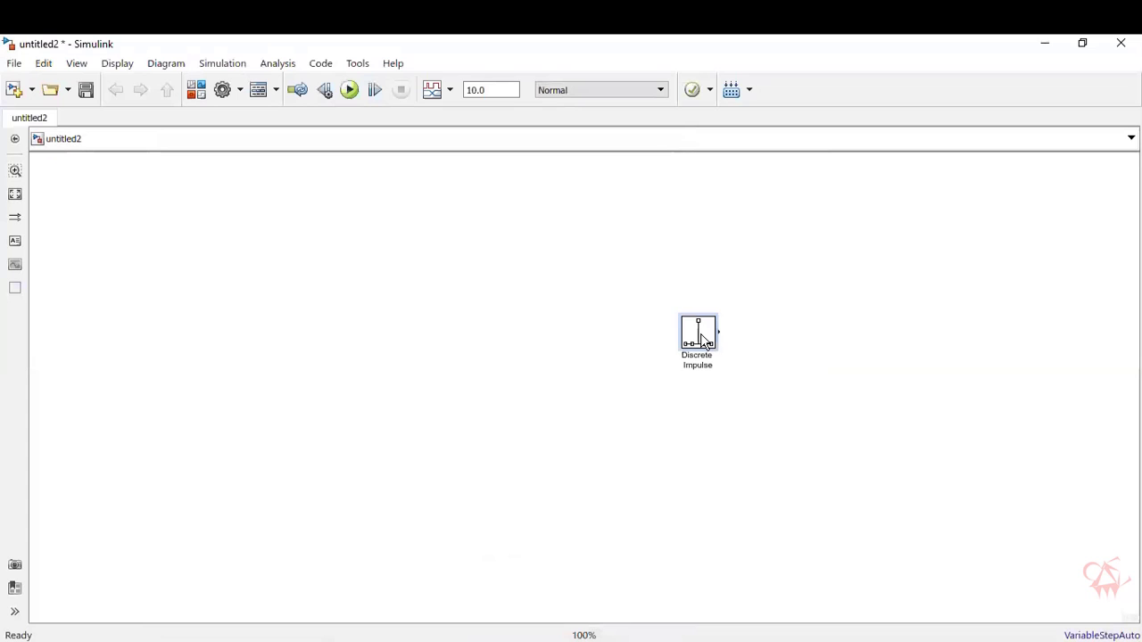
pyautogui.moveTo(701, 339); pyautogui.dragTo(265, 340)
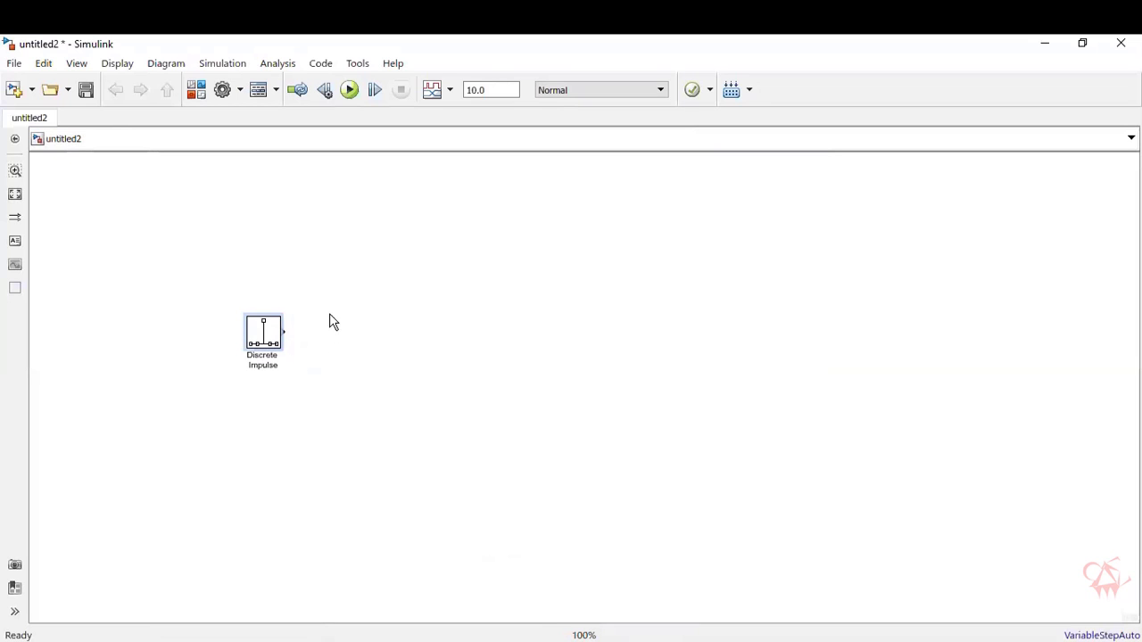
# Search the library for 'raised cosine' and drag the Raised Cosine Transmit Filter below-right of the impulse.
pyautogui.click(197, 90)
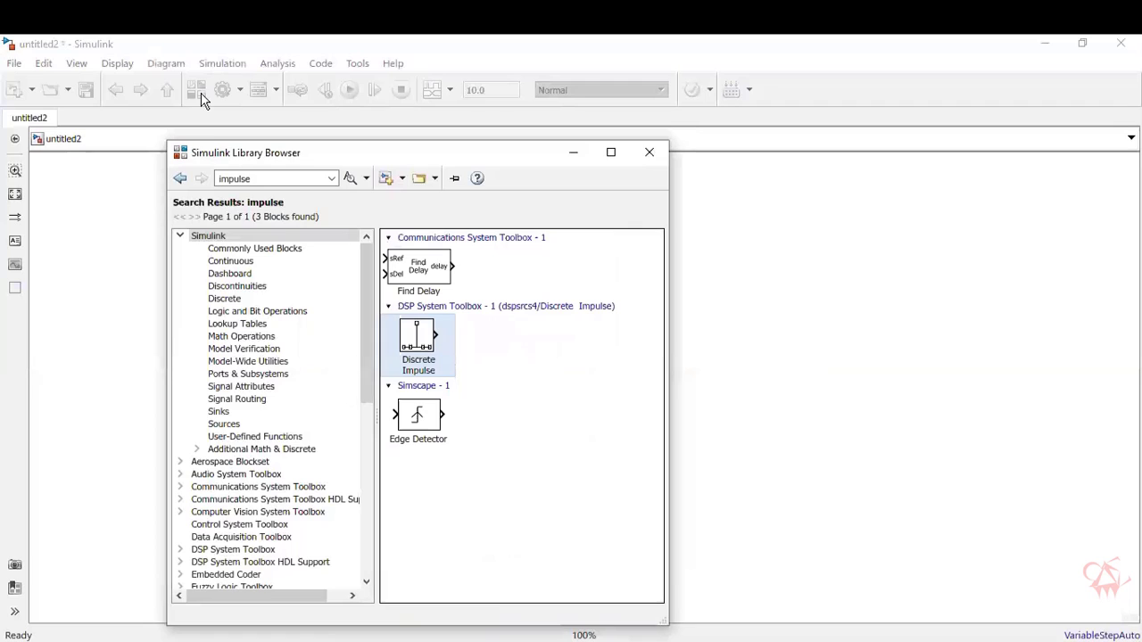
pyautogui.doubleClick(267, 178)
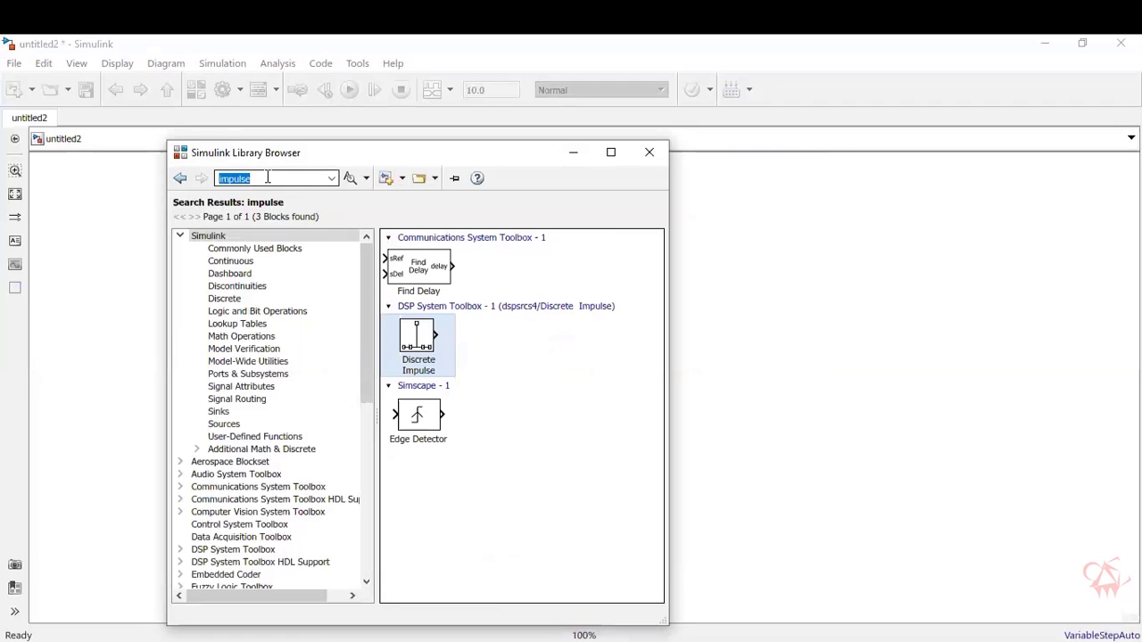
pyautogui.write('raised')
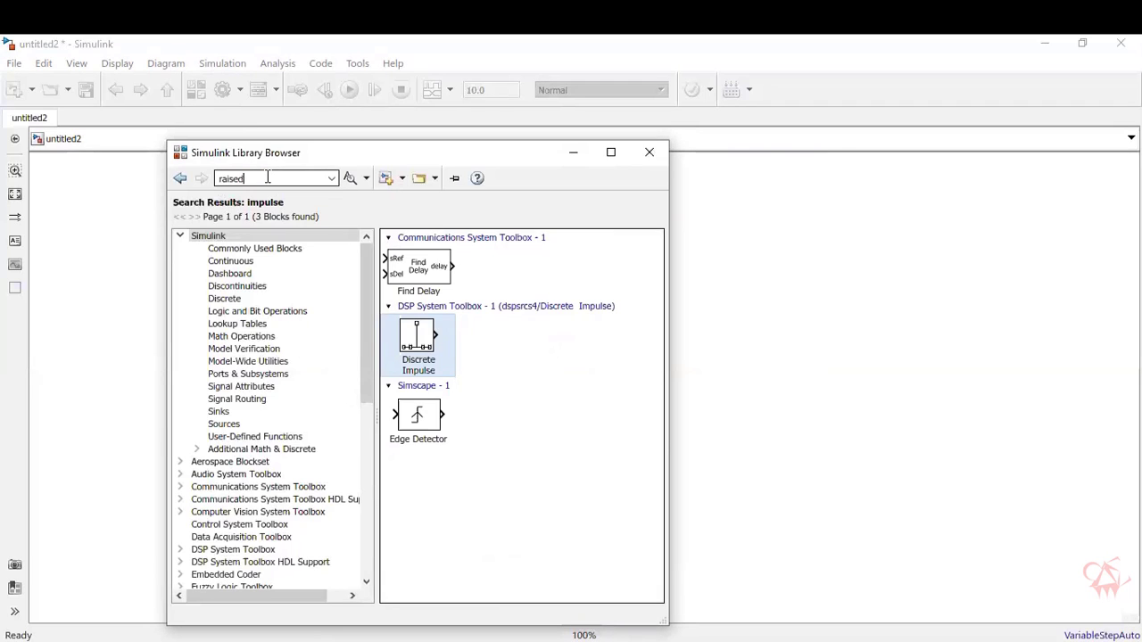
pyautogui.write(' cosine')
pyautogui.press('Return')
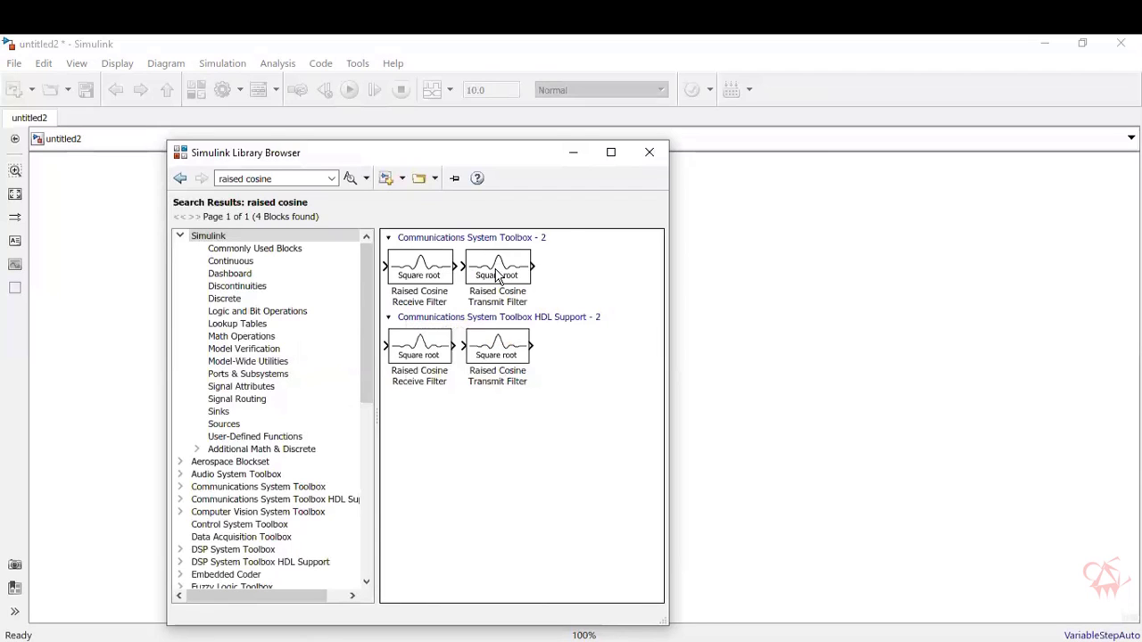
pyautogui.moveTo(498, 276); pyautogui.dragTo(389, 382)
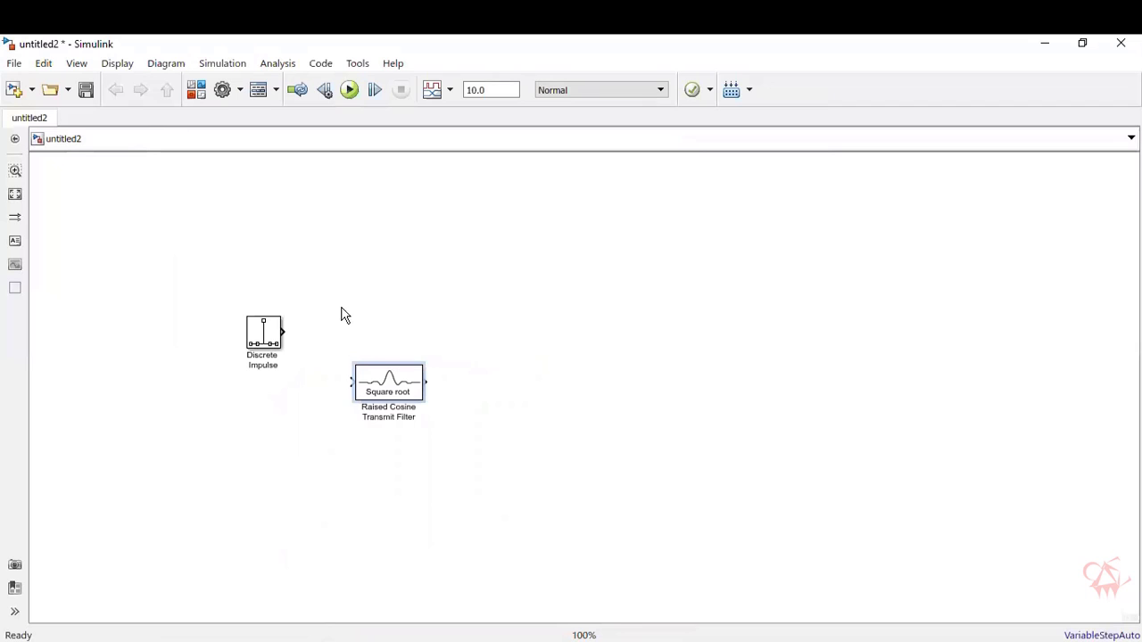
# Search the library for 'scope', place a Scope block, and set it to 2 input ports.
pyautogui.click(199, 87)
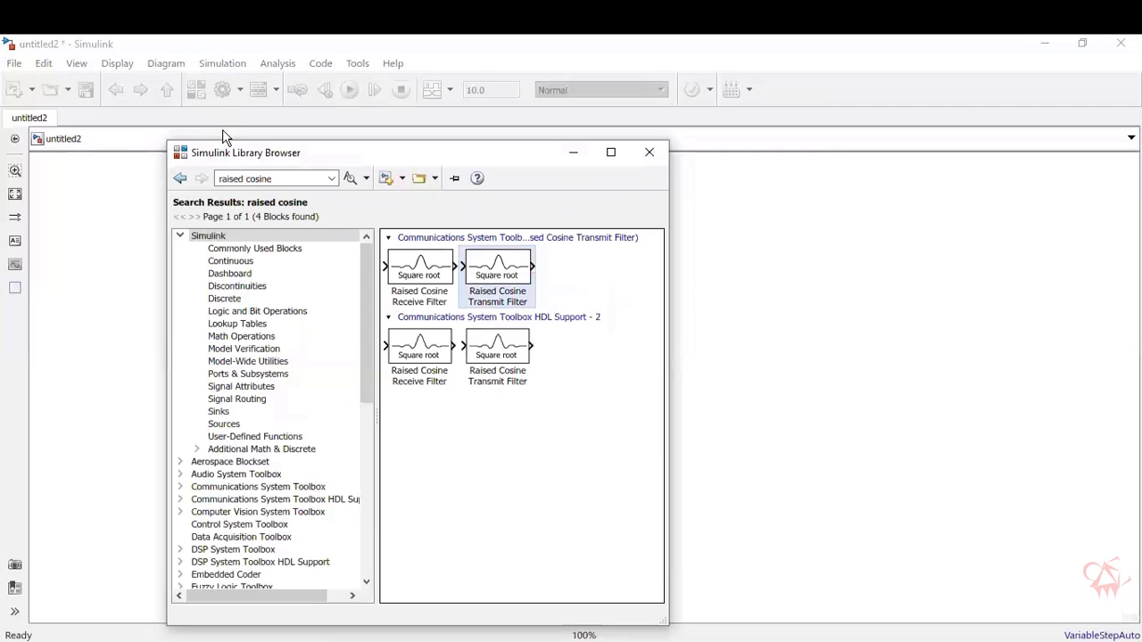
pyautogui.tripleClick(299, 179)
pyautogui.write('scope')
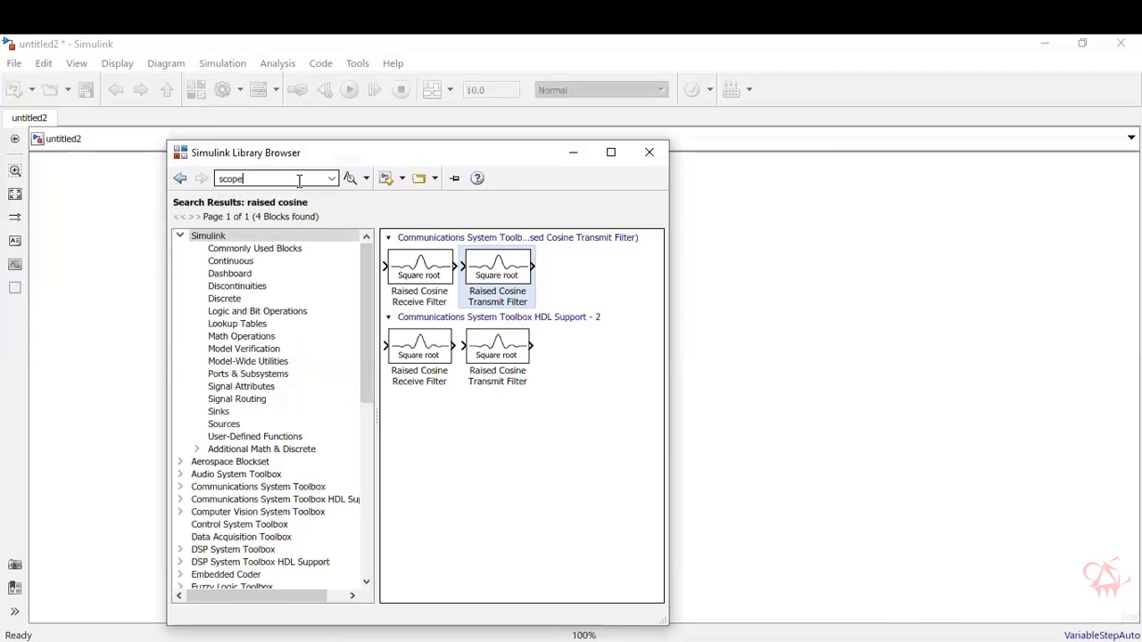
pyautogui.press('Return')
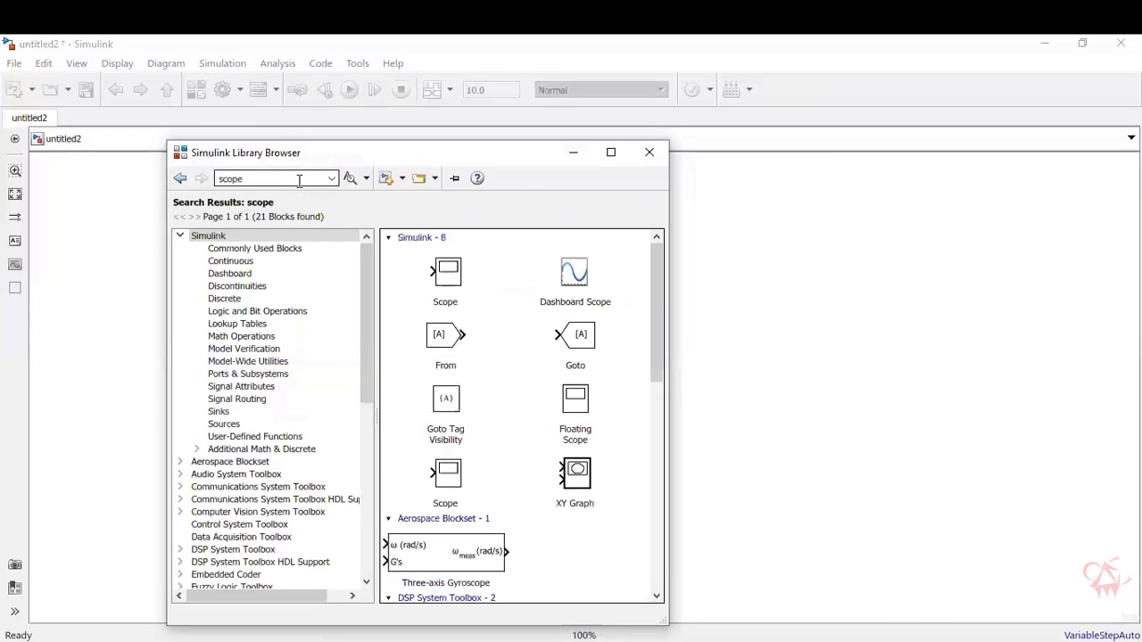
pyautogui.click(442, 268)
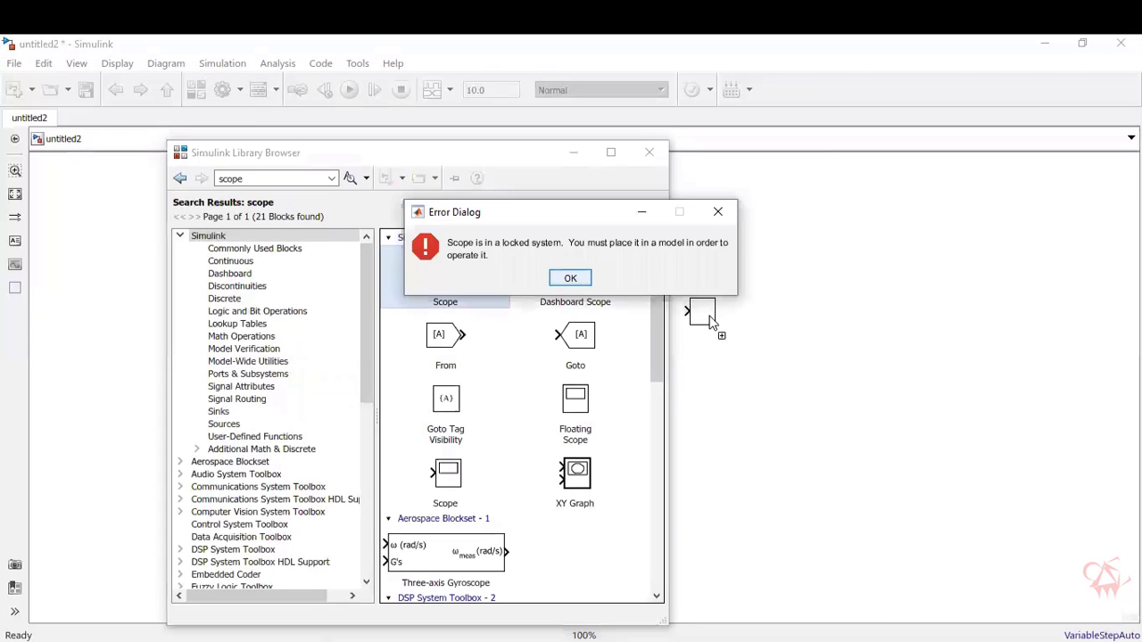
pyautogui.click(577, 277)
pyautogui.write('2')
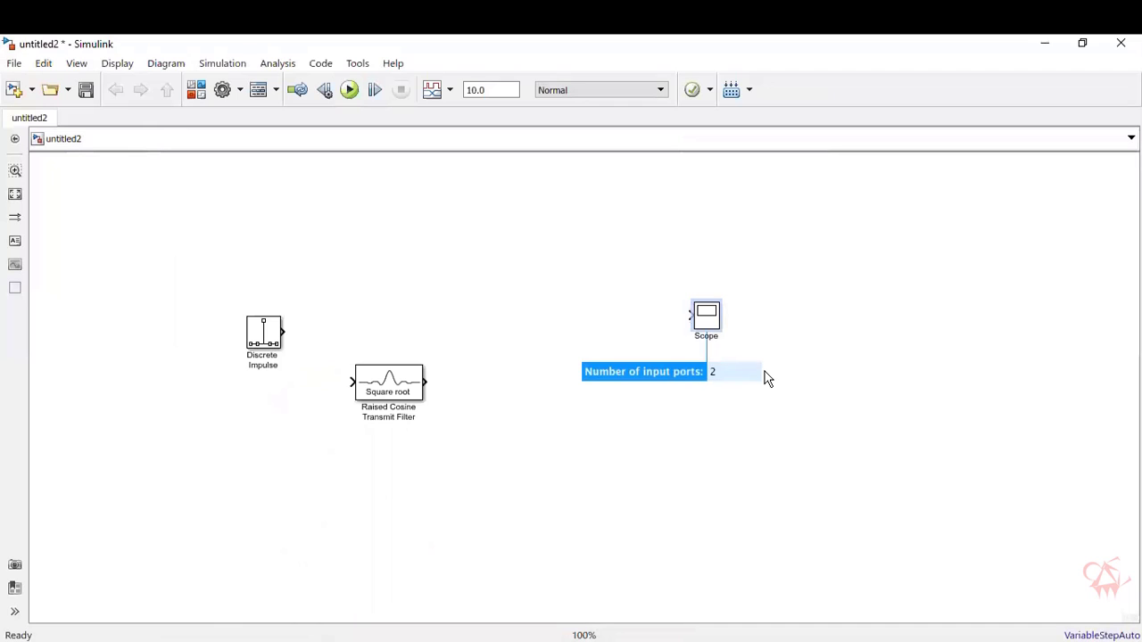
pyautogui.press('Return')
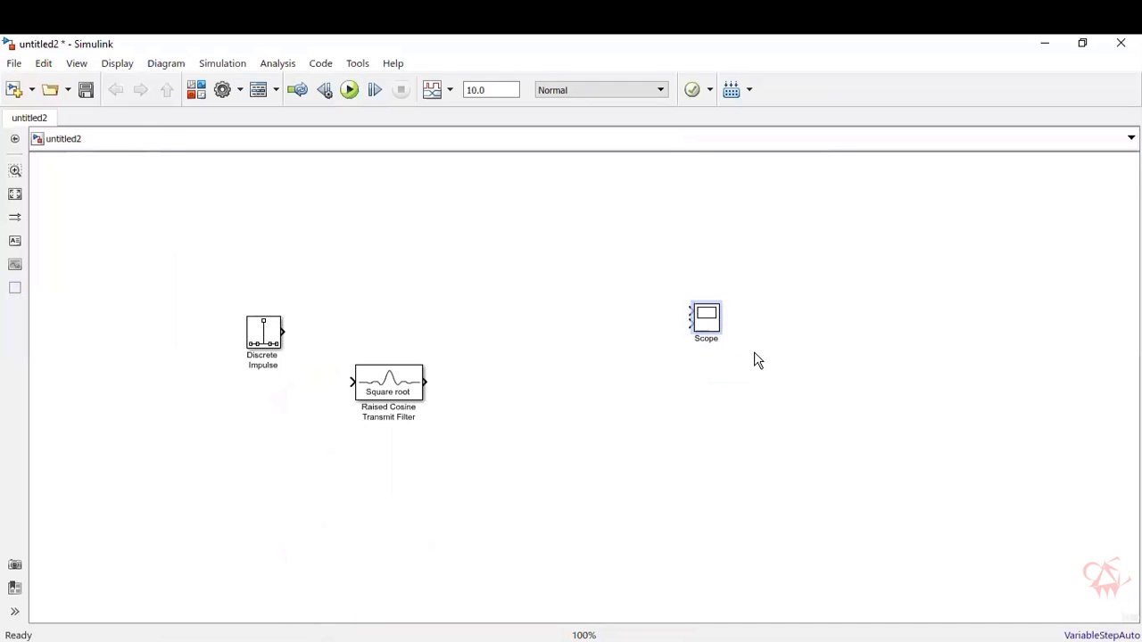
# Move the Scope closer to the other blocks, lined up with the impulse output.
pyautogui.moveTo(687, 324); pyautogui.dragTo(518, 334)
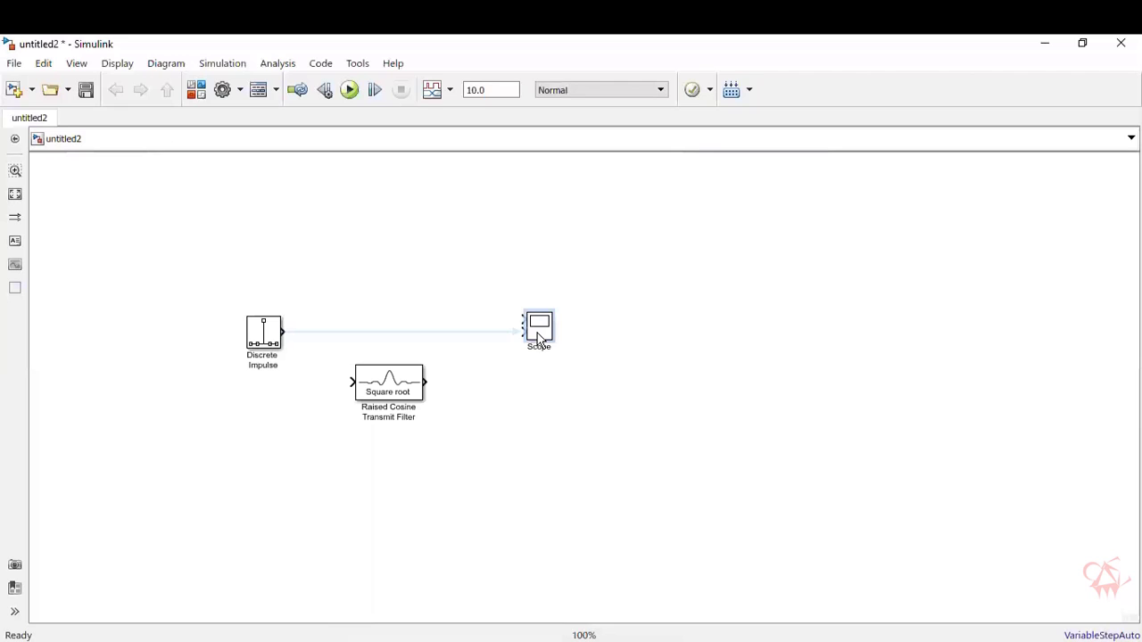
pyautogui.click(295, 333)
pyautogui.click(542, 330)
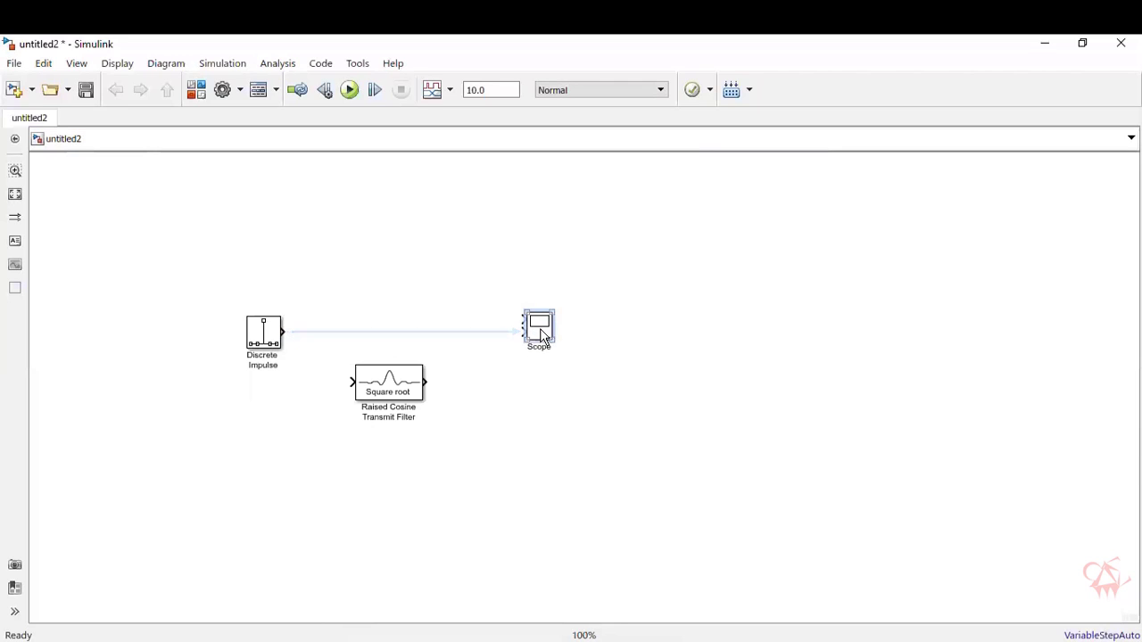
pyautogui.moveTo(541, 329); pyautogui.dragTo(542, 341)
# Wire the impulse to Scope input 1 and the filter input, and the filter output to Scope input 2.
pyautogui.click(480, 339)
pyautogui.moveTo(353, 382); pyautogui.dragTo(308, 332)
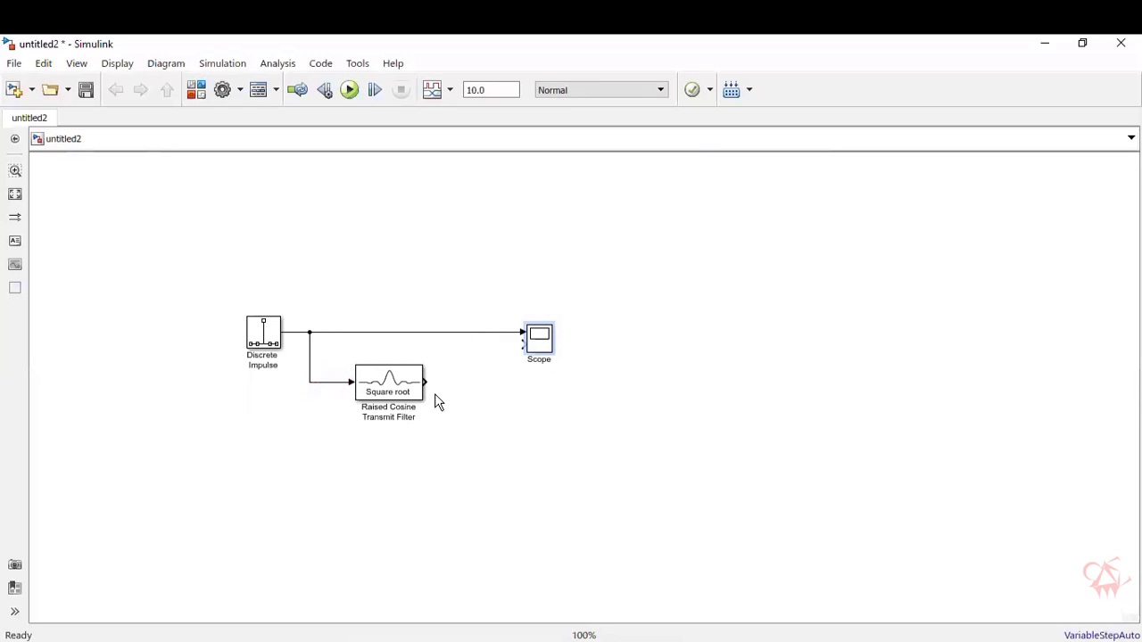
pyautogui.moveTo(429, 382); pyautogui.dragTo(525, 345)
# Change the Discrete Impulse block's Sample time to 0.1 and apply it.
pyautogui.doubleClick(270, 337)
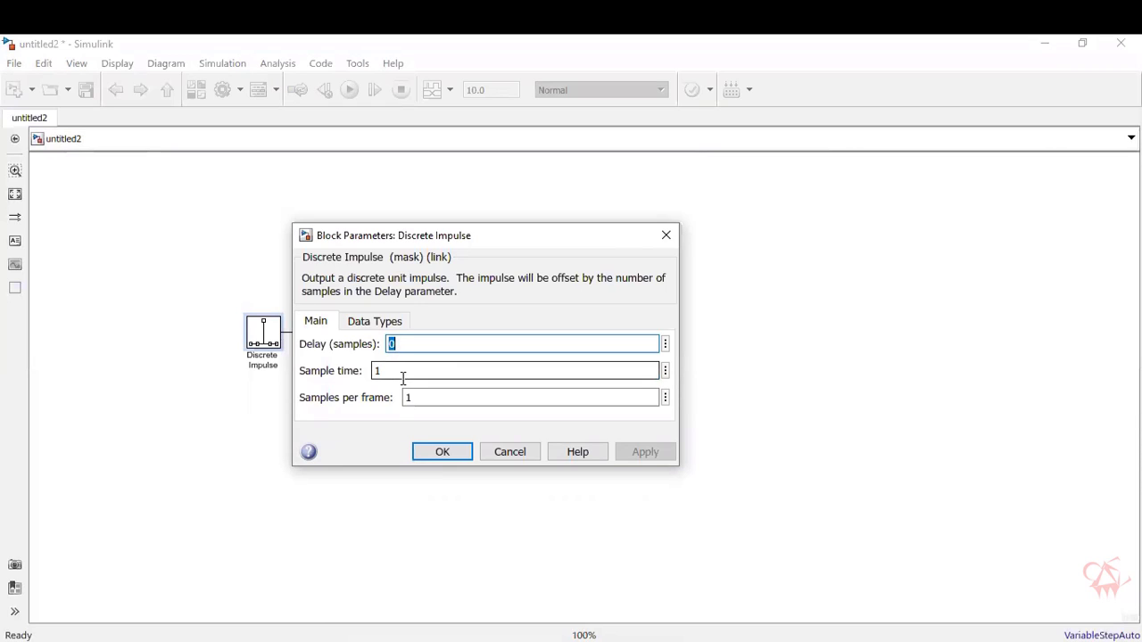
pyautogui.click(525, 183)
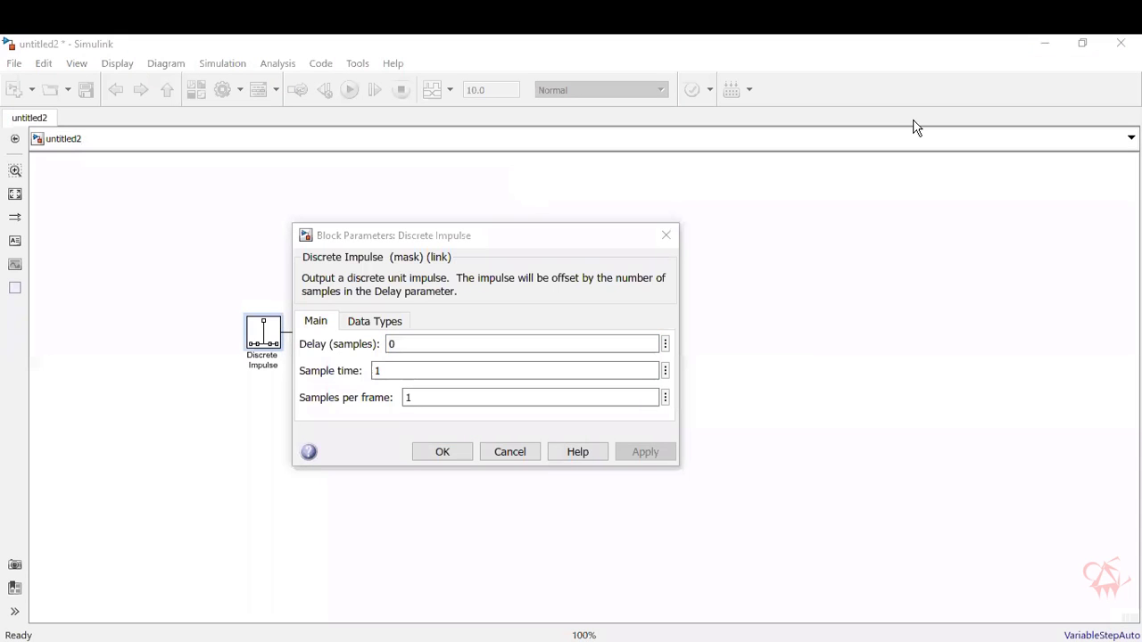
pyautogui.doubleClick(416, 366)
pyautogui.write('0.1')
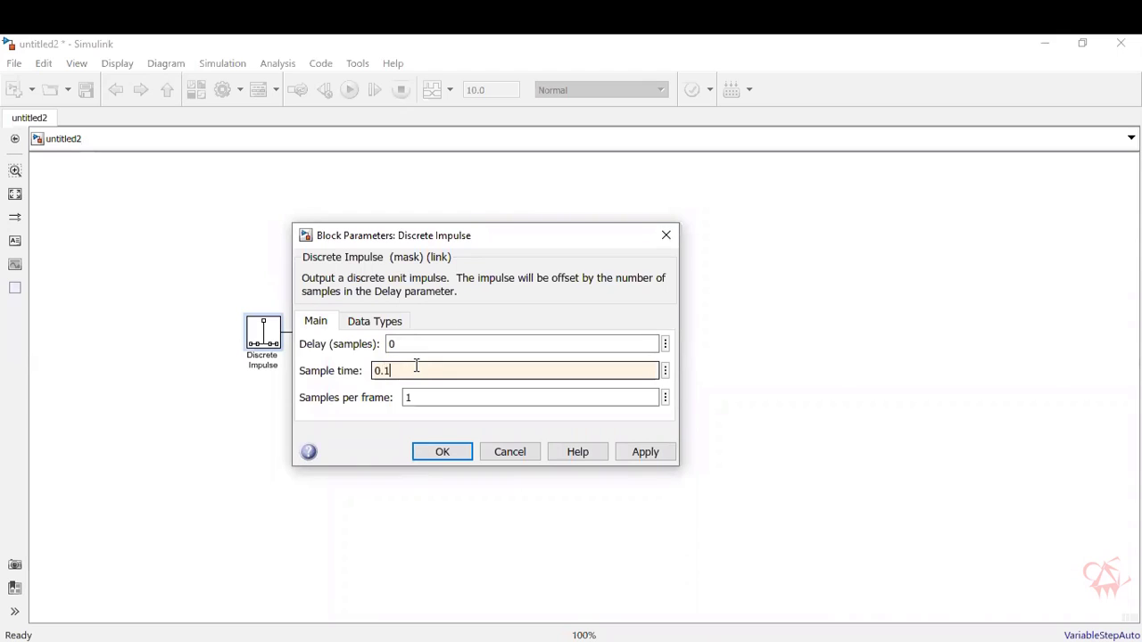
pyautogui.press('Return')
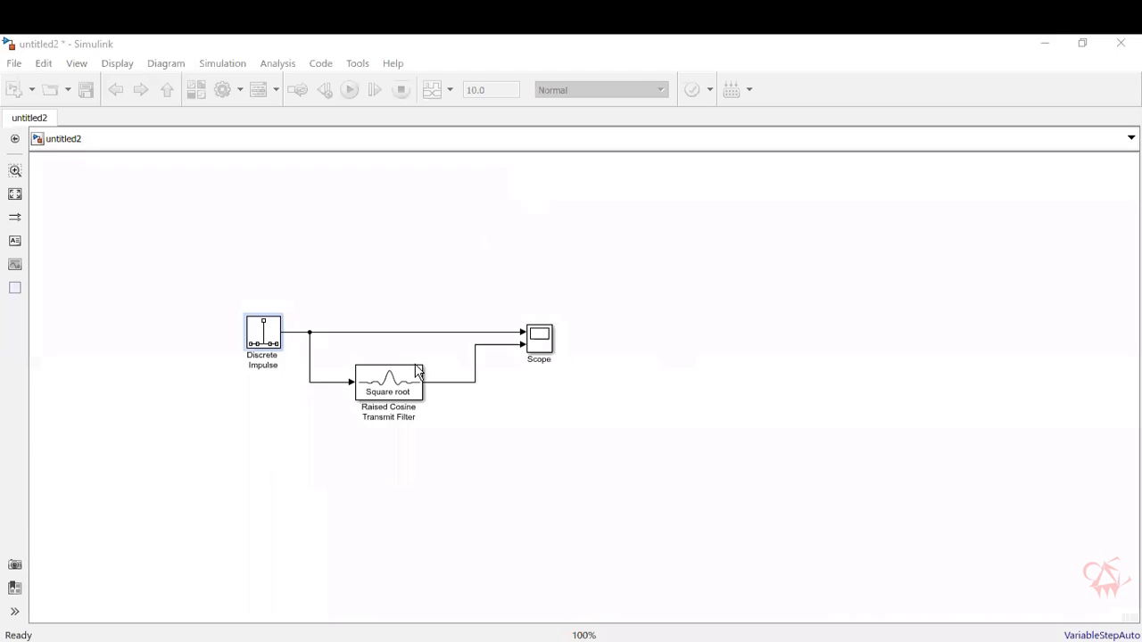
# Open the Raised Cosine Transmit Filter parameters and set the filter shape to Normal.
pyautogui.click(375, 374)
pyautogui.doubleClick(374, 375)
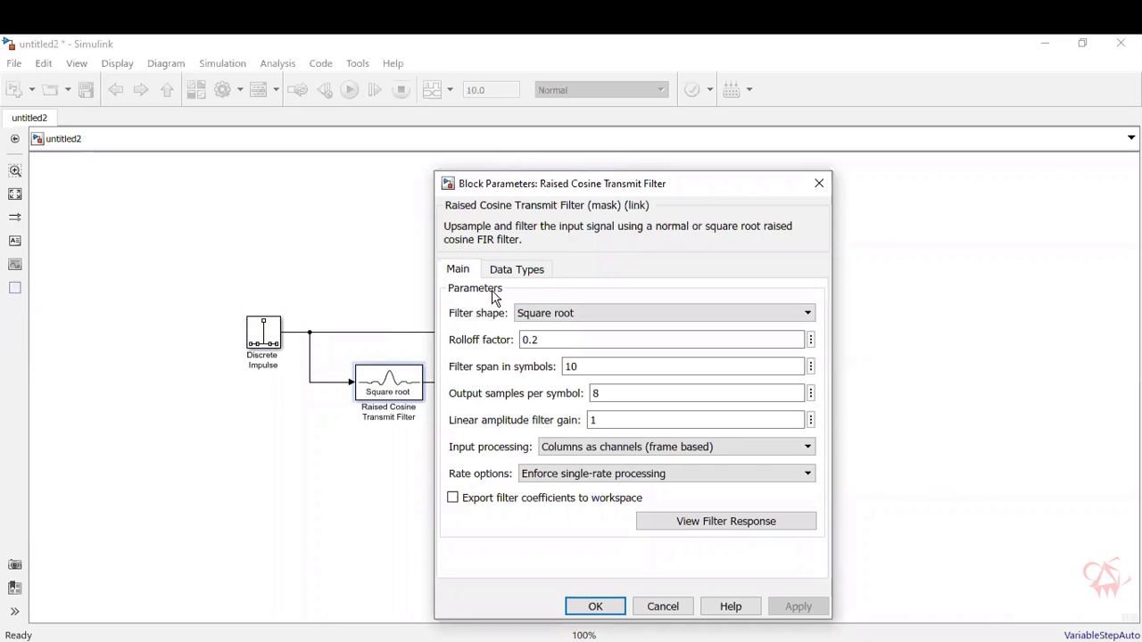
pyautogui.click(559, 316)
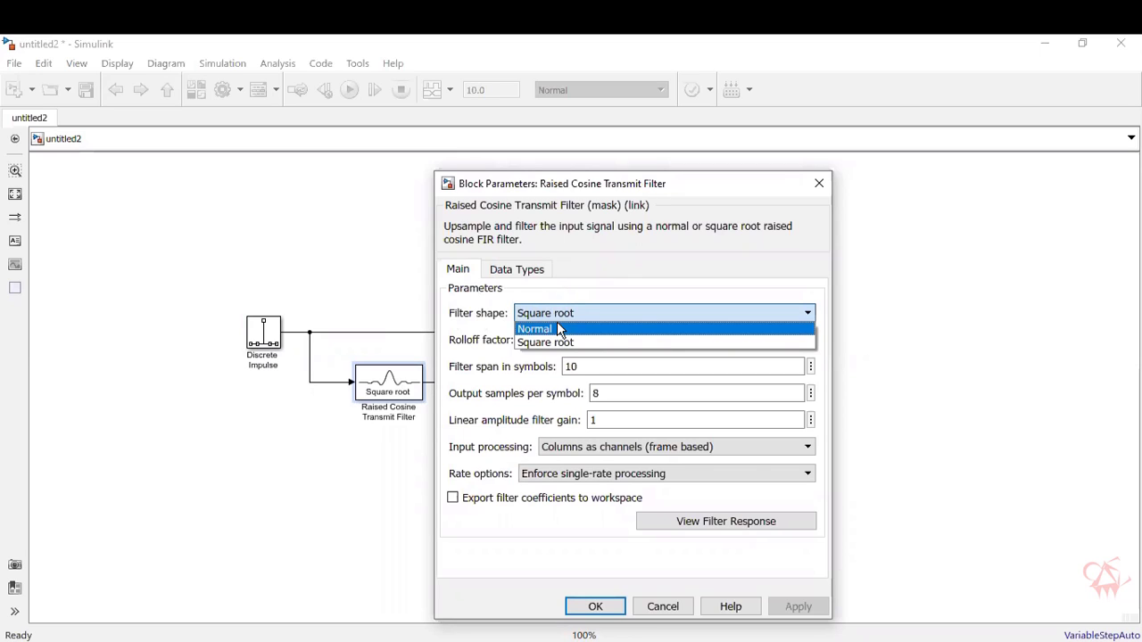
pyautogui.click(557, 328)
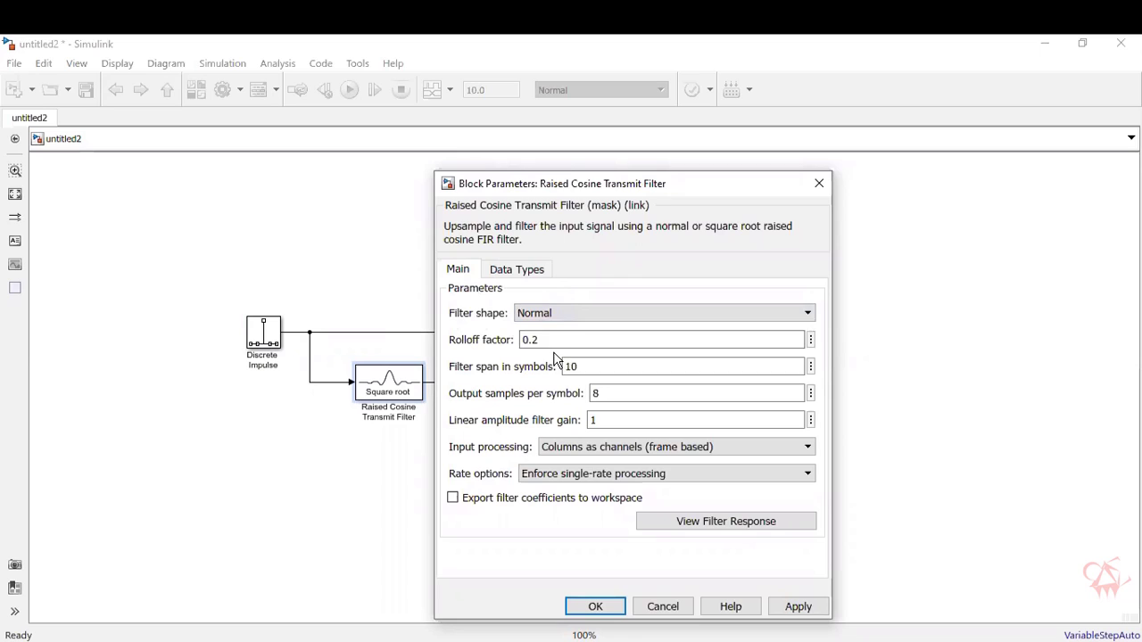
pyautogui.click(552, 340)
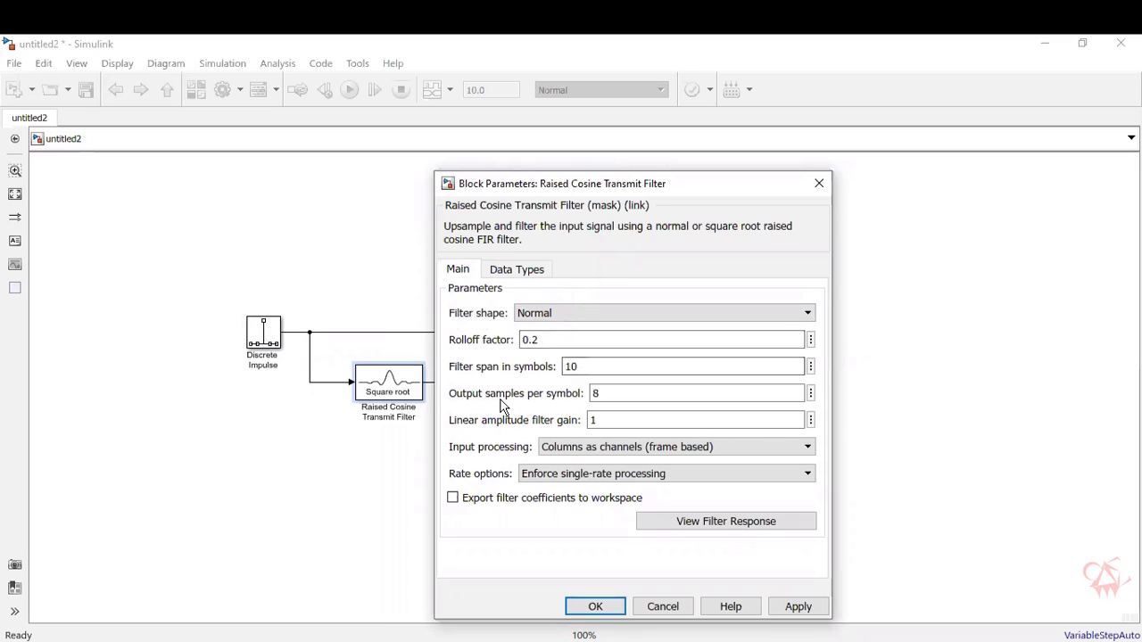
# Set output samples per symbol to 100, gain to 32, and input processing to Elements as channels.
pyautogui.doubleClick(615, 394)
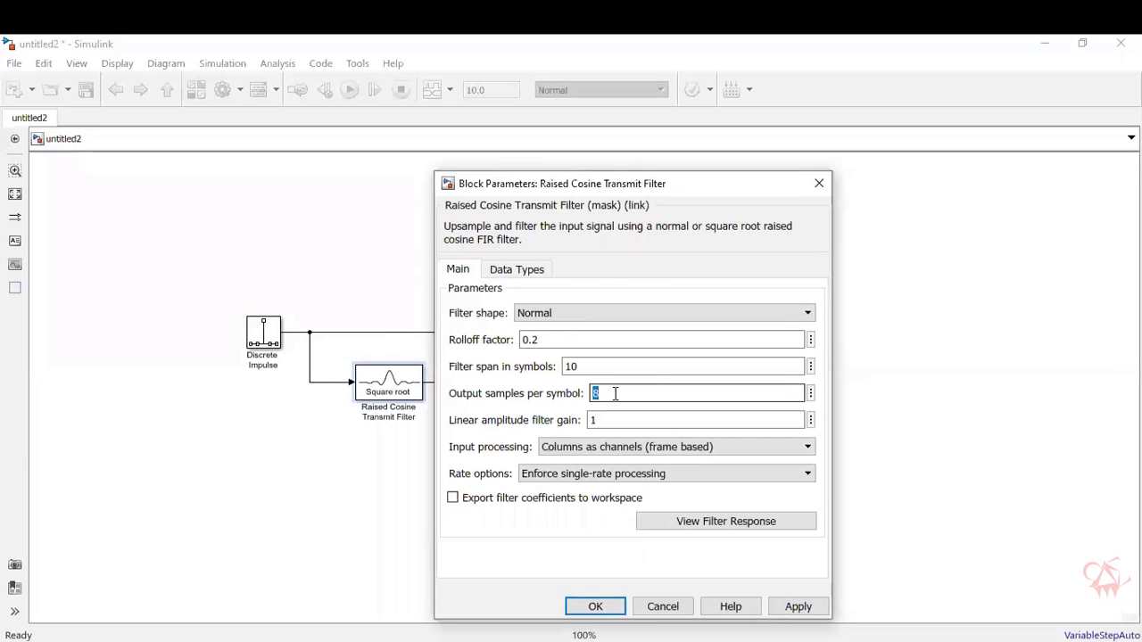
pyautogui.write('100')
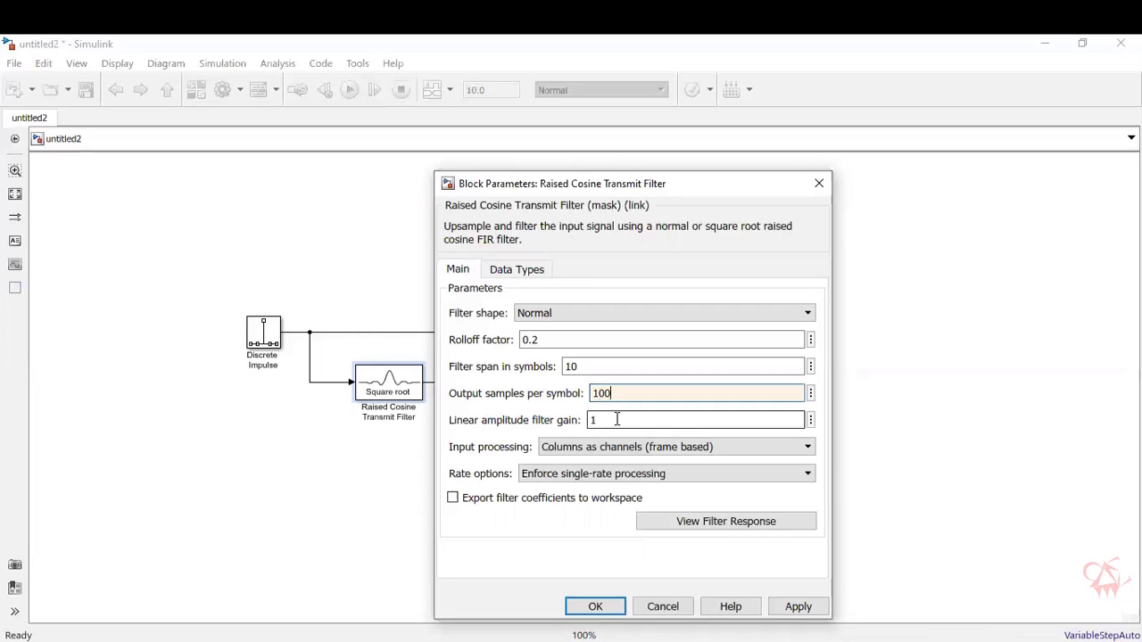
pyautogui.doubleClick(616, 419)
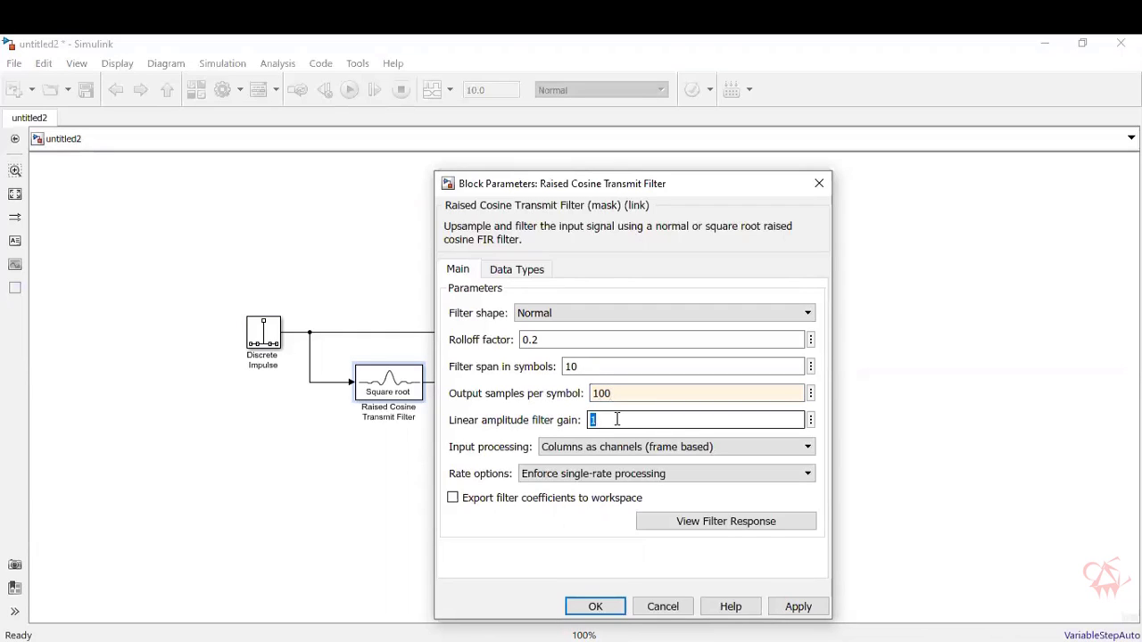
pyautogui.write('32')
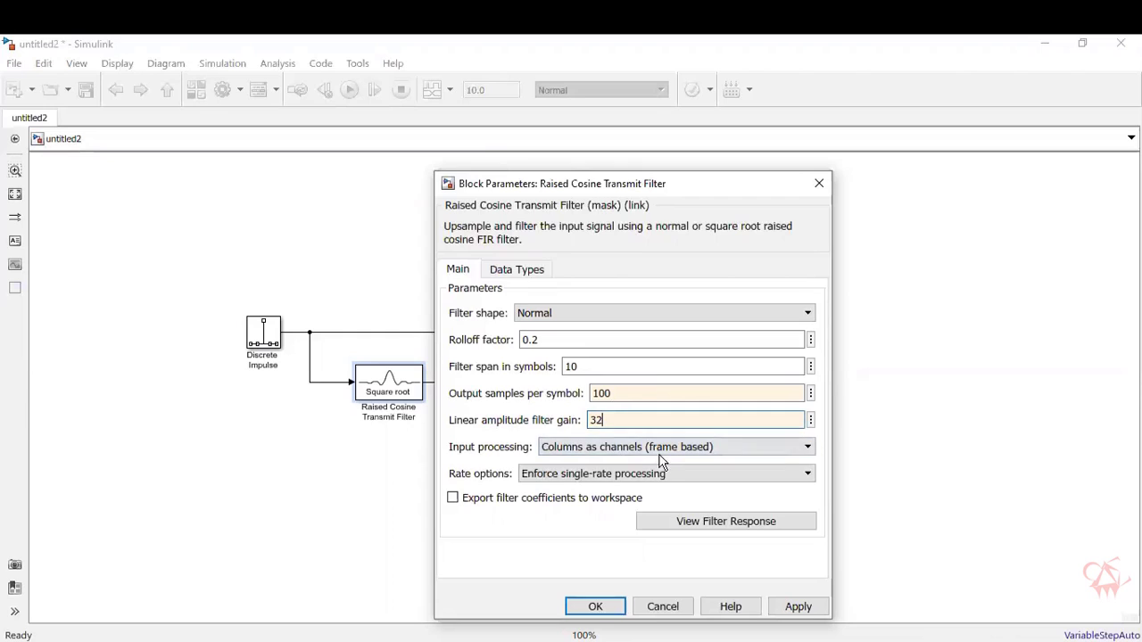
pyautogui.click(711, 453)
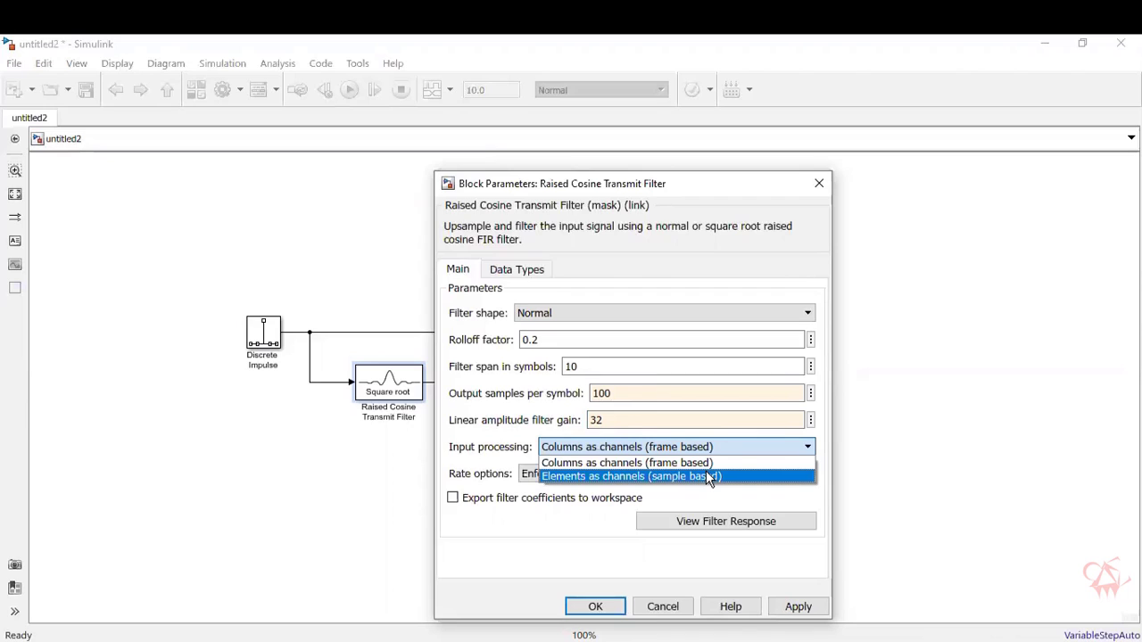
pyautogui.click(706, 476)
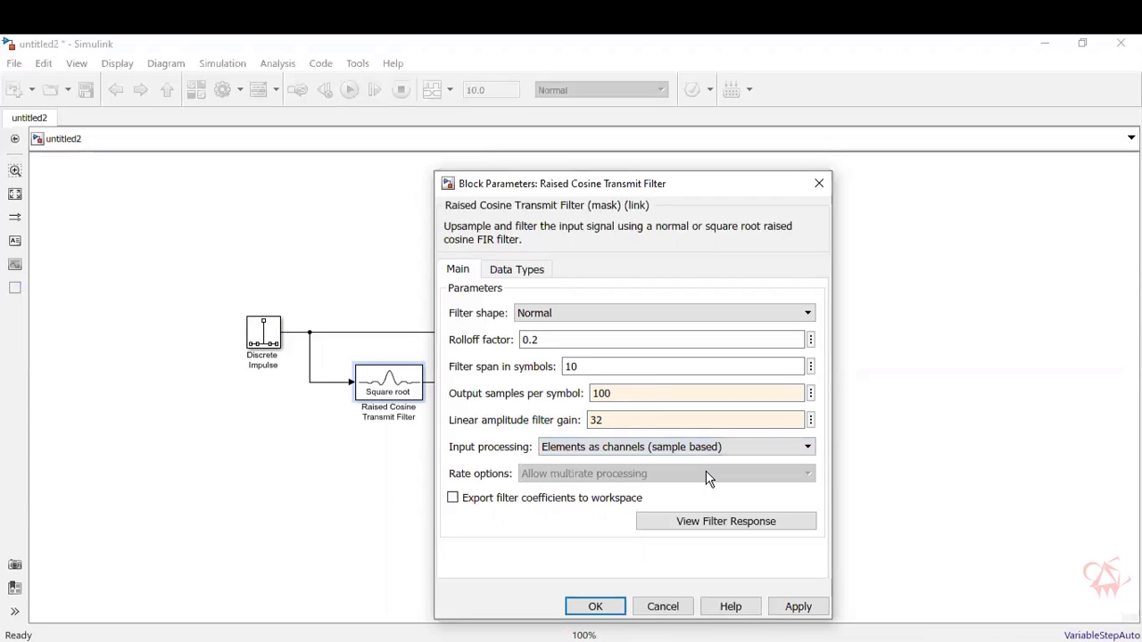
# Apply the filter settings, review phase, magnitude-and-phase and impulse responses in FVTool, then close it.
pyautogui.click(702, 524)
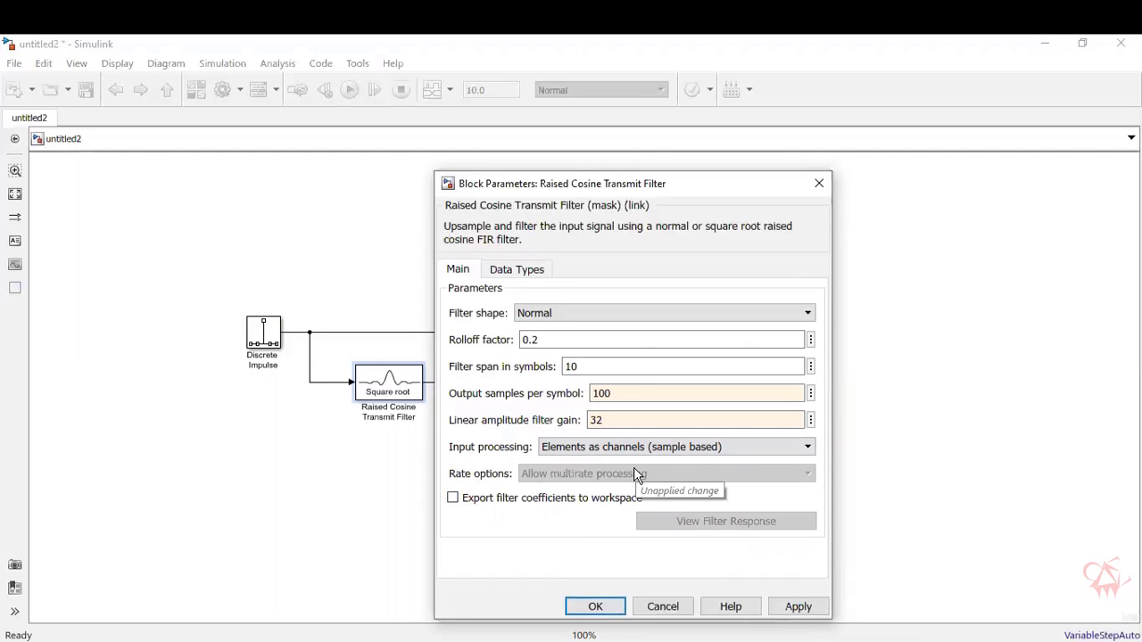
pyautogui.click(595, 607)
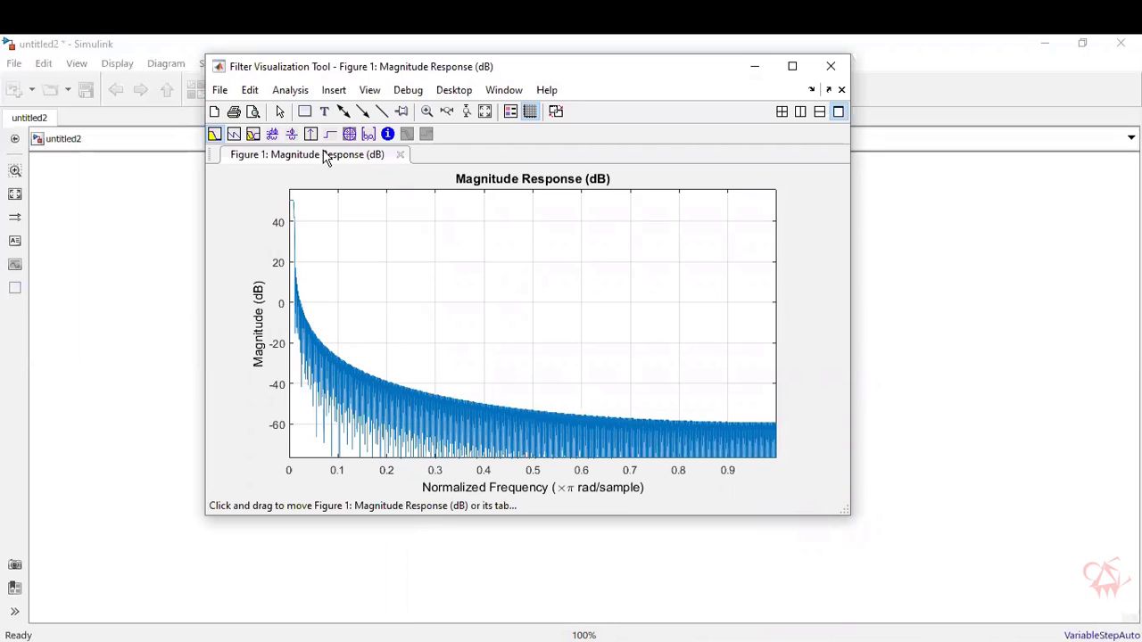
pyautogui.click(234, 134)
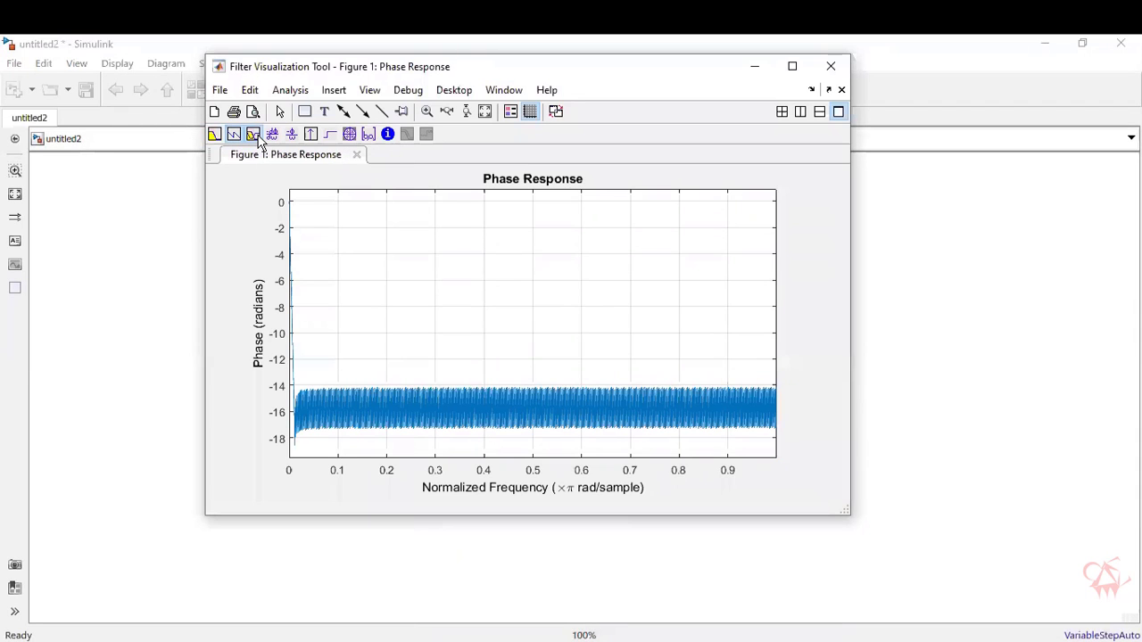
pyautogui.click(253, 135)
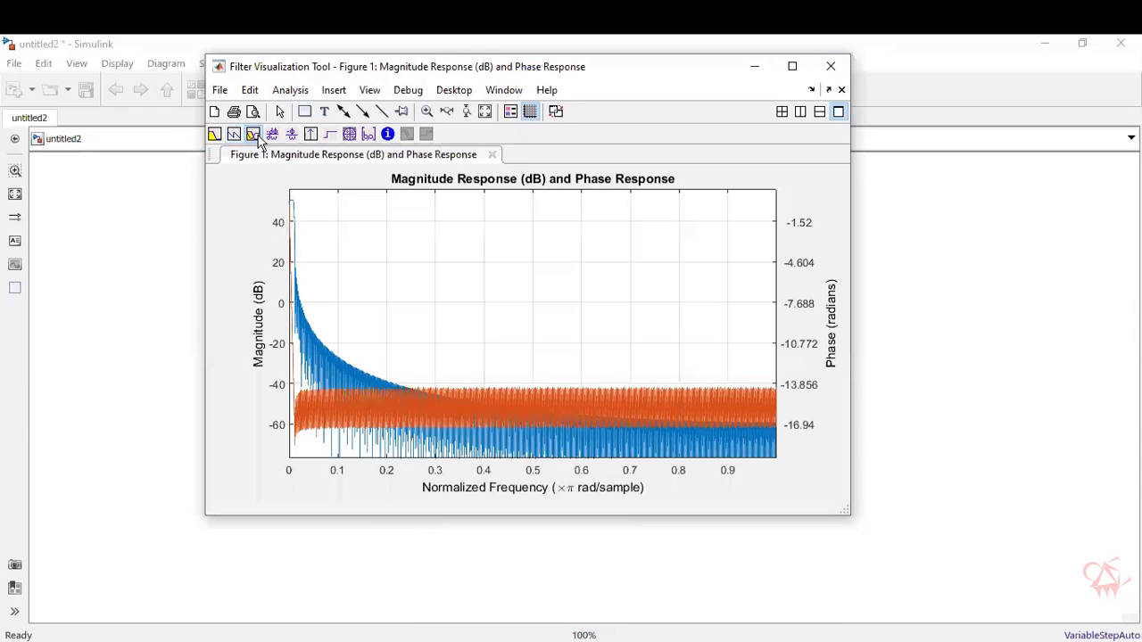
pyautogui.click(311, 135)
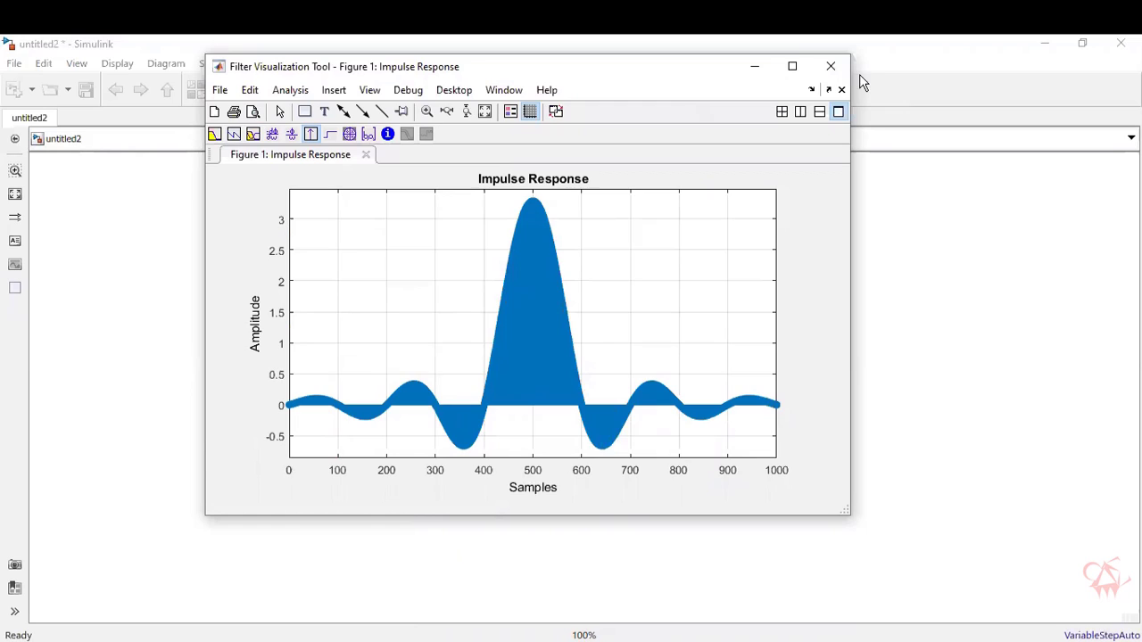
pyautogui.click(833, 67)
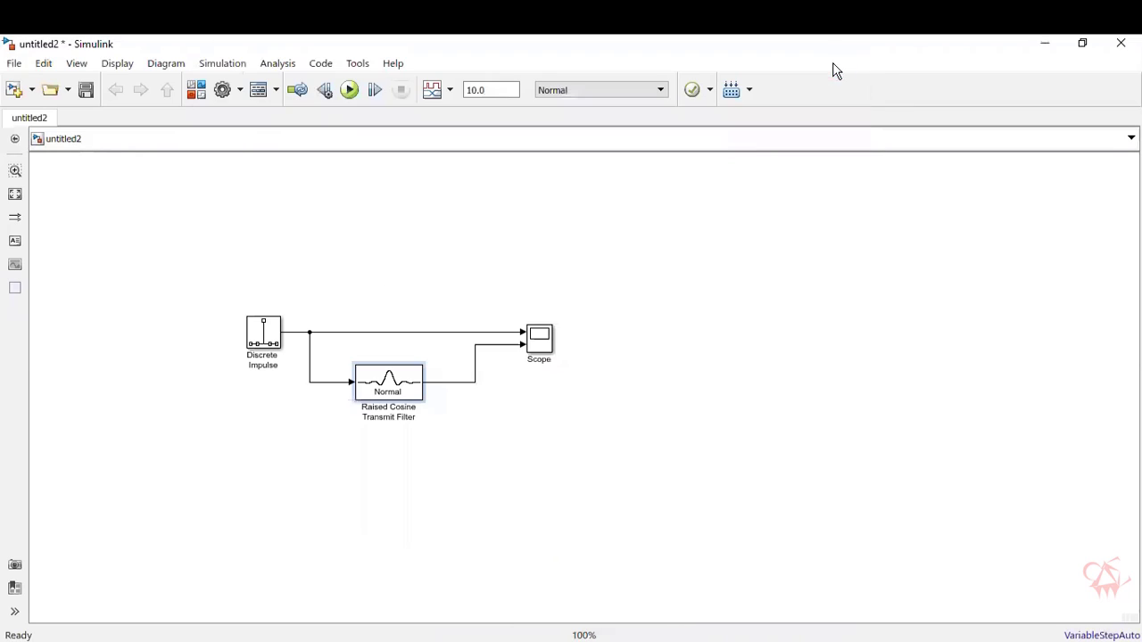
# Inspect the filter and impulse blocks, then run the simulation.
pyautogui.click(390, 381)
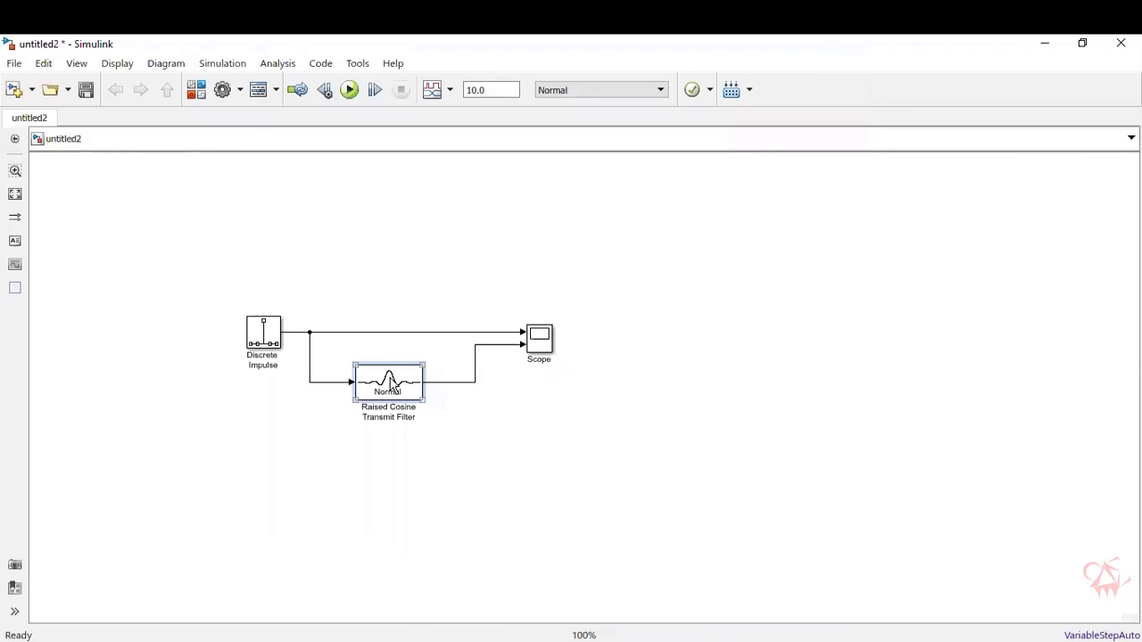
pyautogui.click(271, 342)
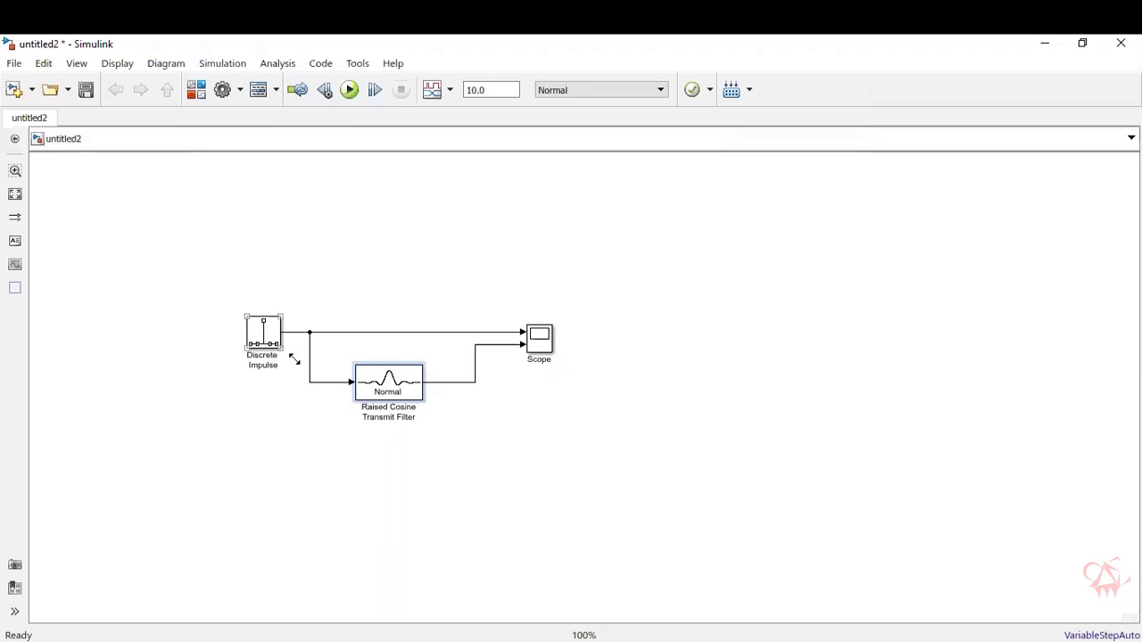
pyautogui.click(400, 399)
pyautogui.click(415, 435)
pyautogui.click(392, 392)
pyautogui.click(354, 96)
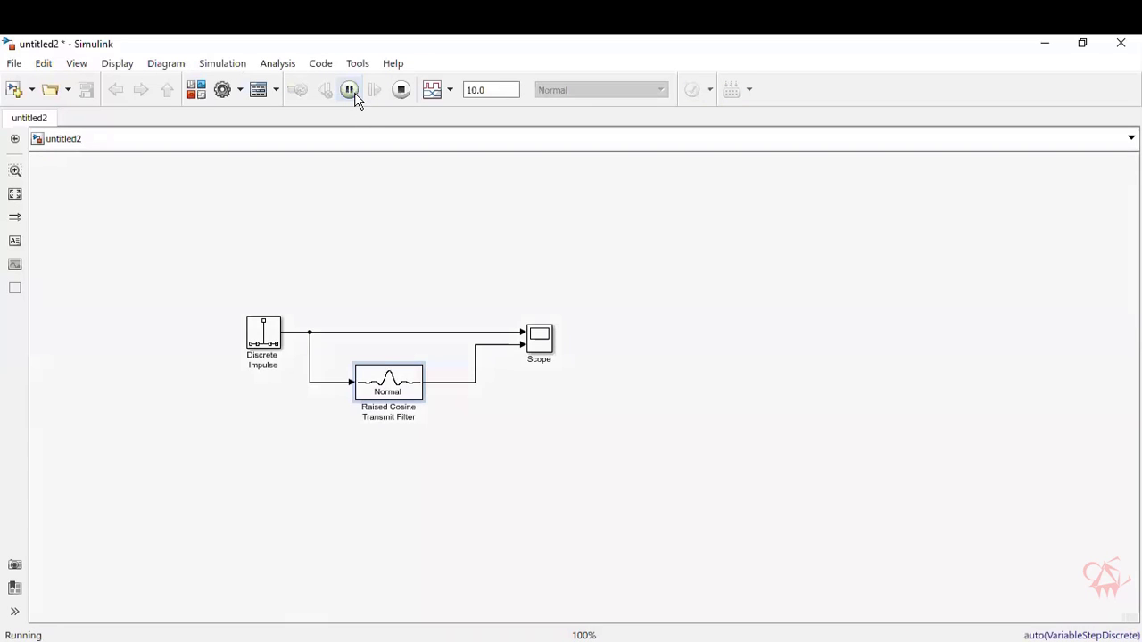
# Open the Scope, switch its layout to 2x1 stacked panels, maximize it, then close it.
pyautogui.click(550, 346)
pyautogui.doubleClick(550, 346)
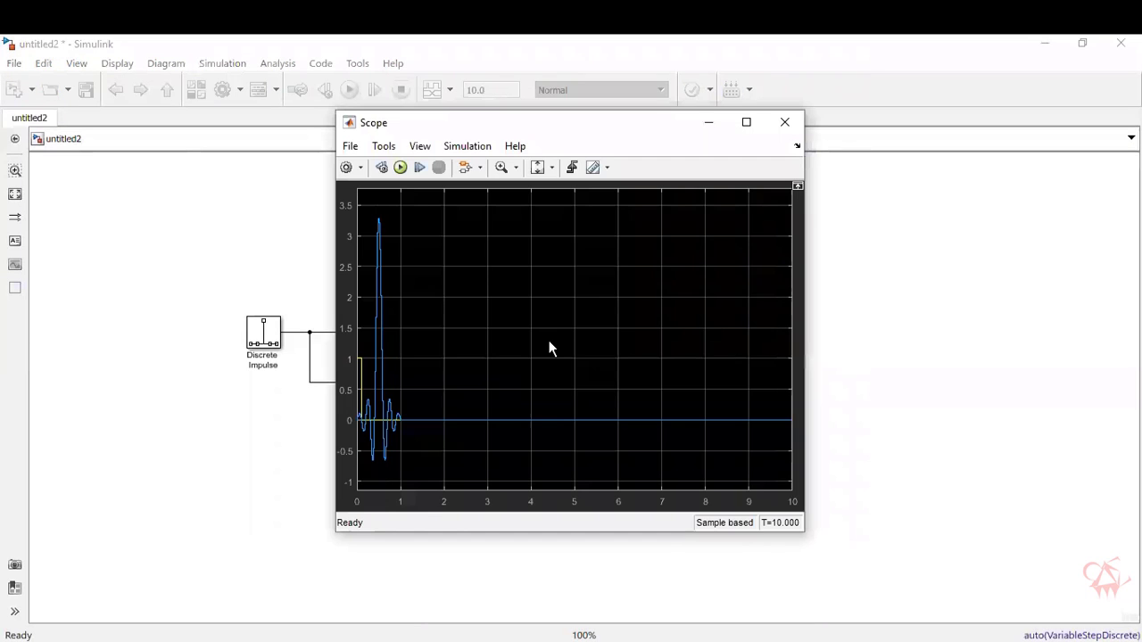
pyautogui.click(412, 148)
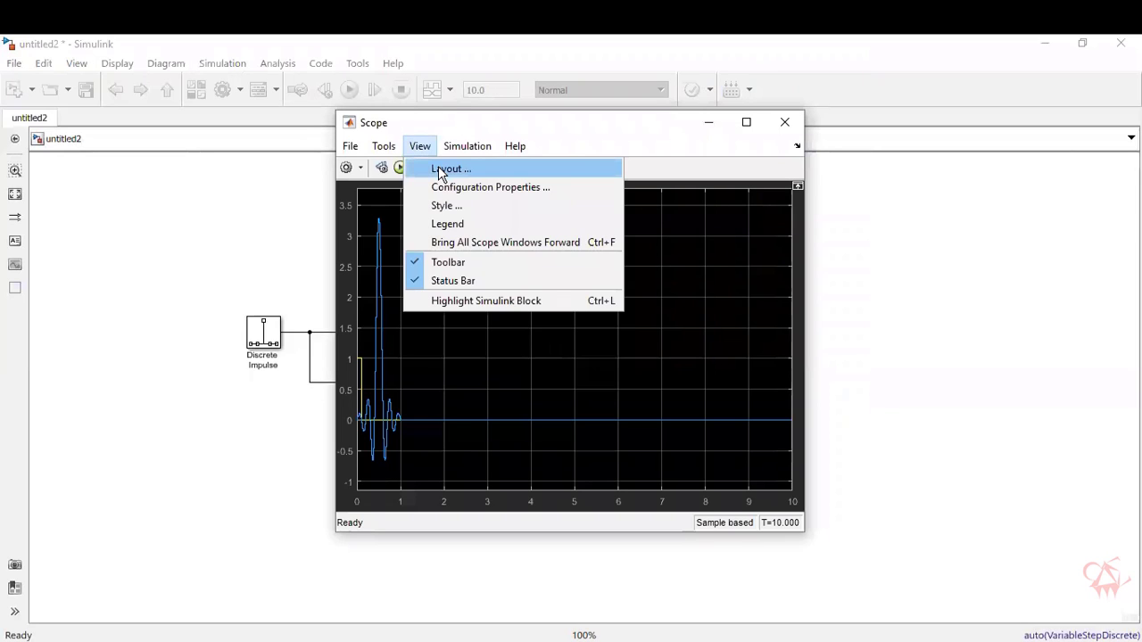
pyautogui.click(439, 168)
pyautogui.click(462, 212)
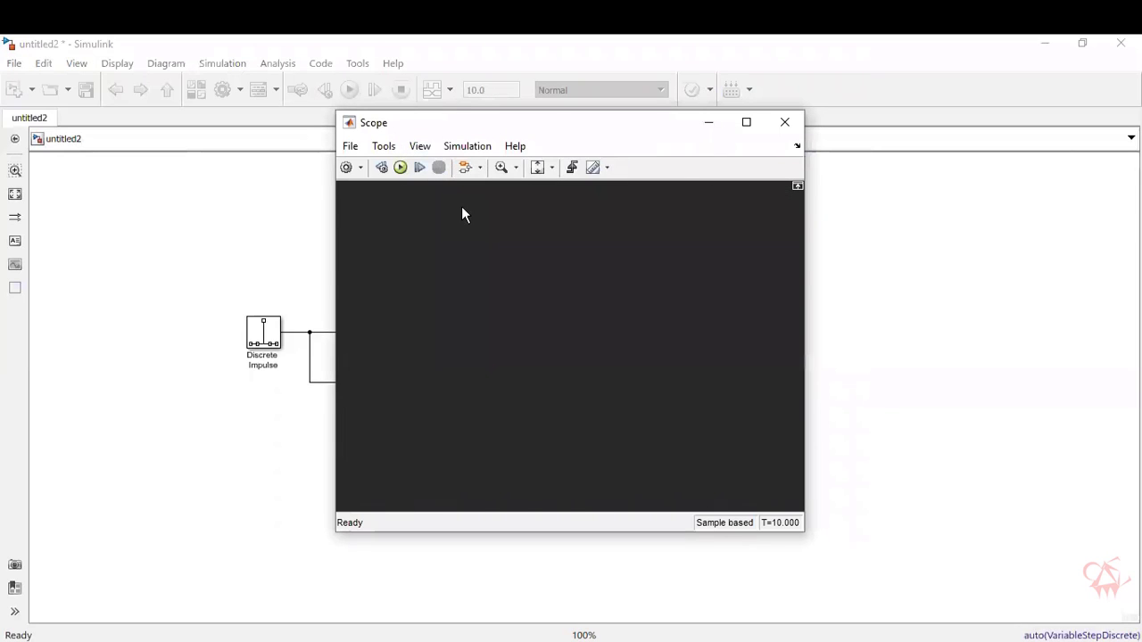
pyautogui.click(746, 122)
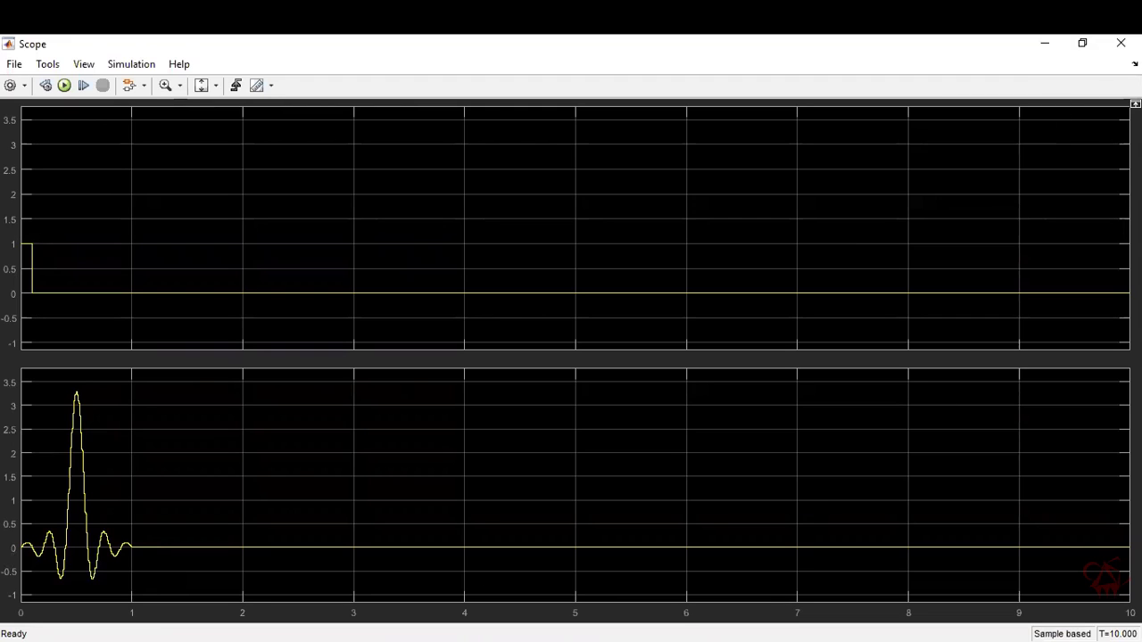
pyautogui.click(1121, 43)
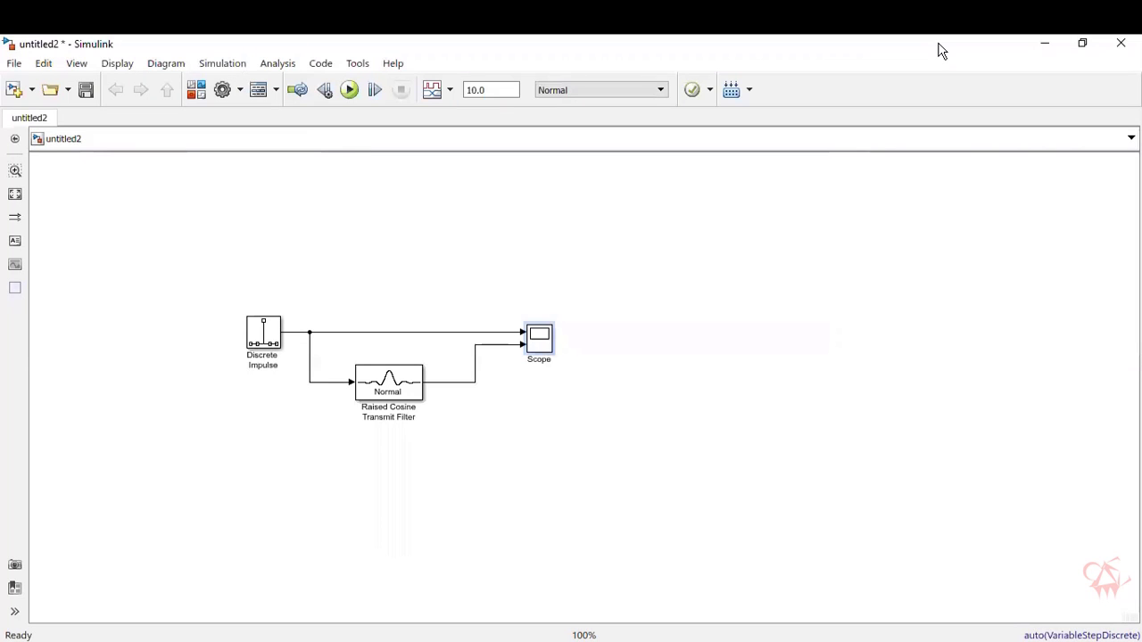
# Set the stop time to 1, rerun the simulation, and check the Scope before closing it.
pyautogui.doubleClick(498, 89)
pyautogui.write('1')
pyautogui.click(349, 90)
pyautogui.doubleClick(541, 337)
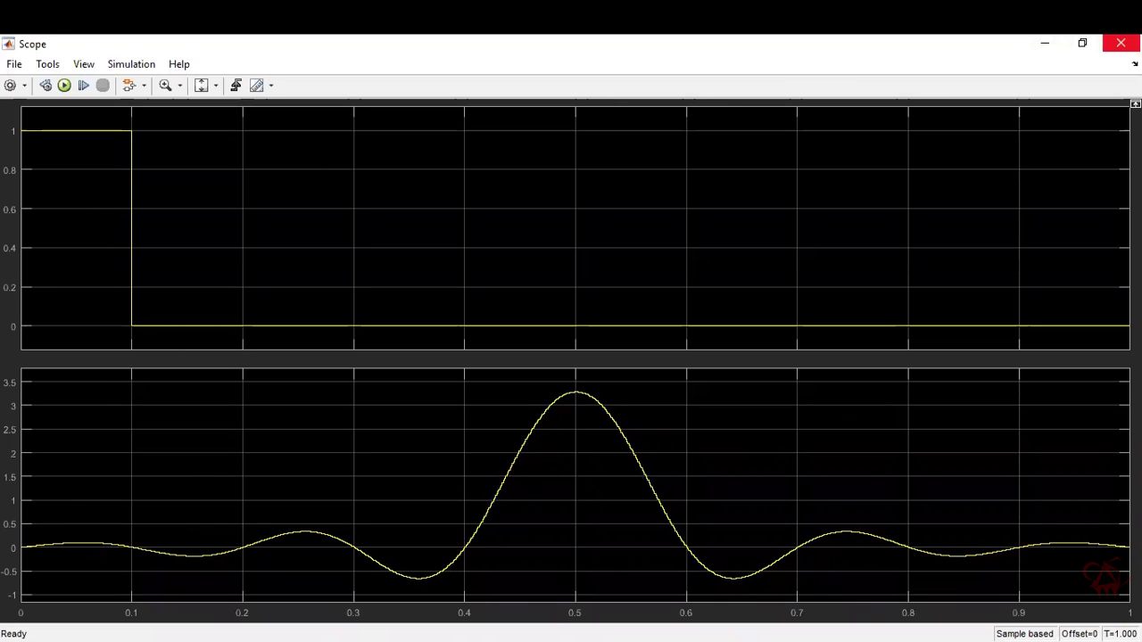
pyautogui.click(1121, 43)
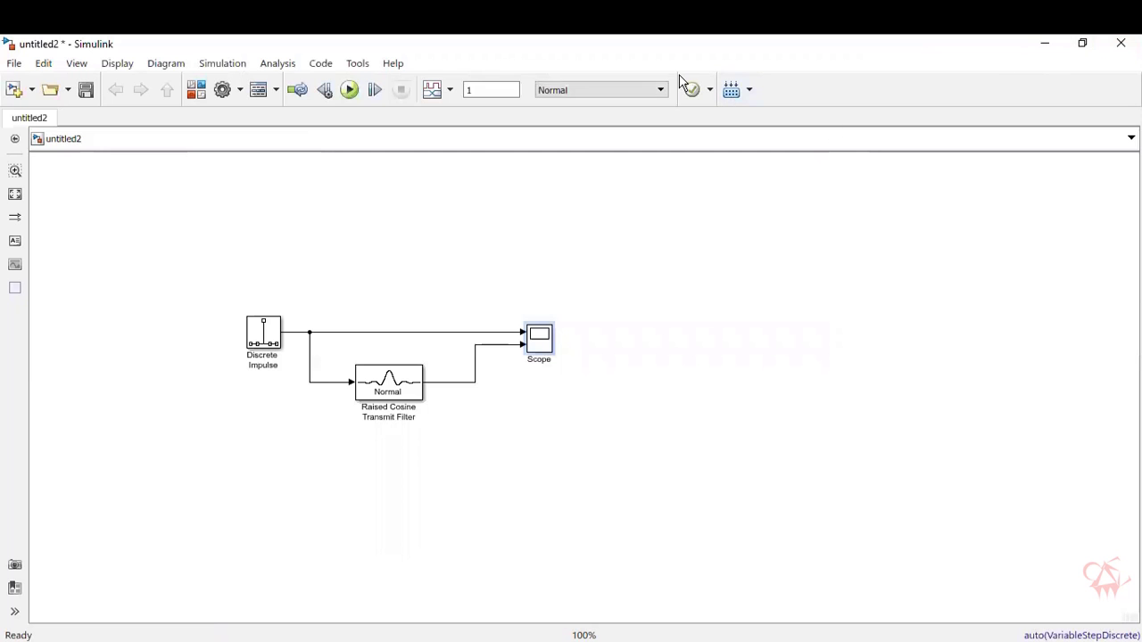